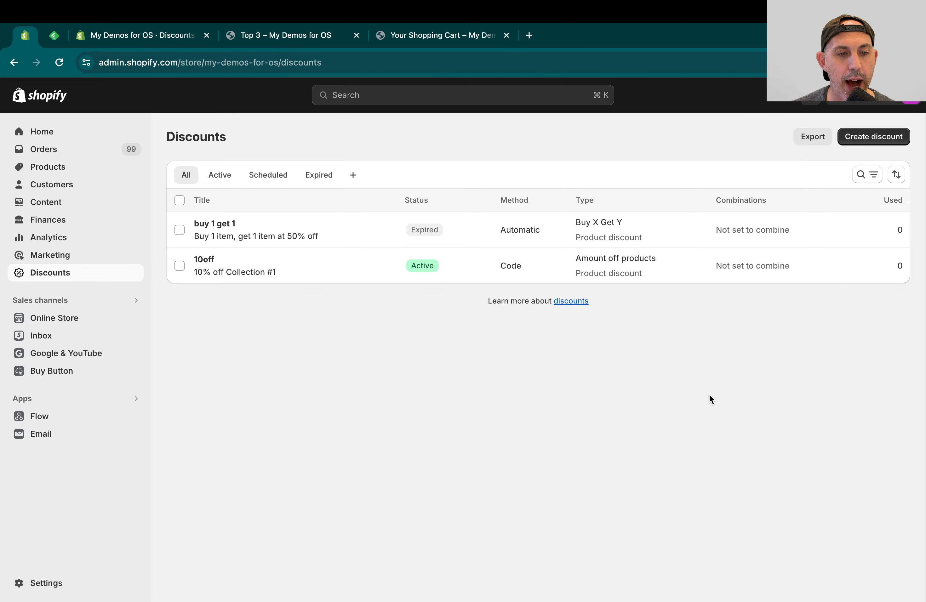
Review the products in the Top 3 collection on the storefront and in the store admin
click(317, 41)
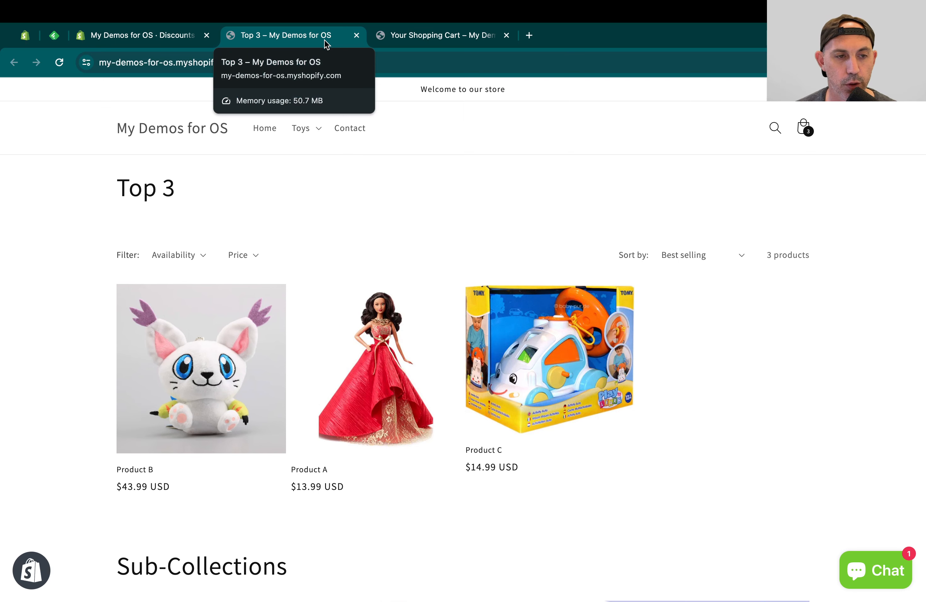
click(169, 39)
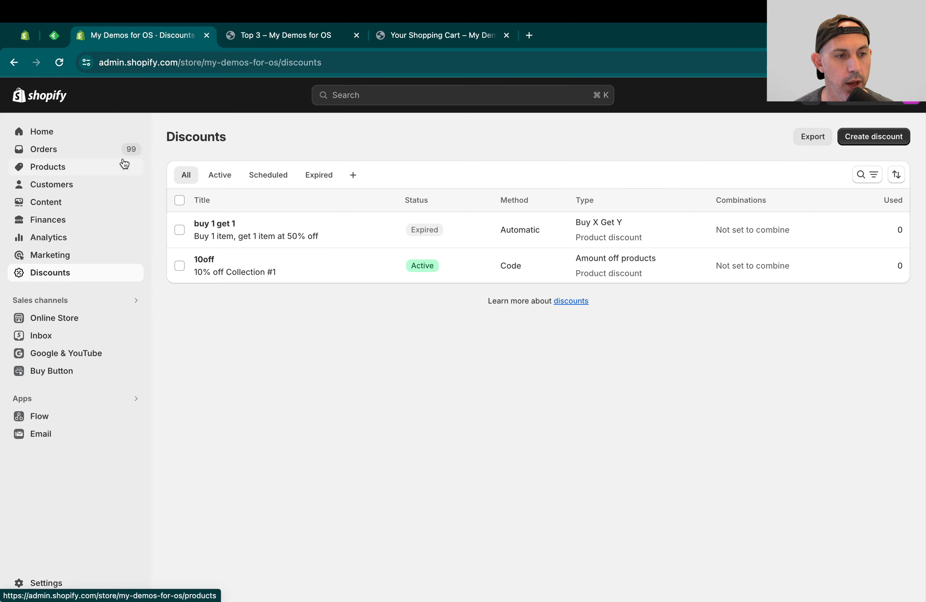
click(110, 167)
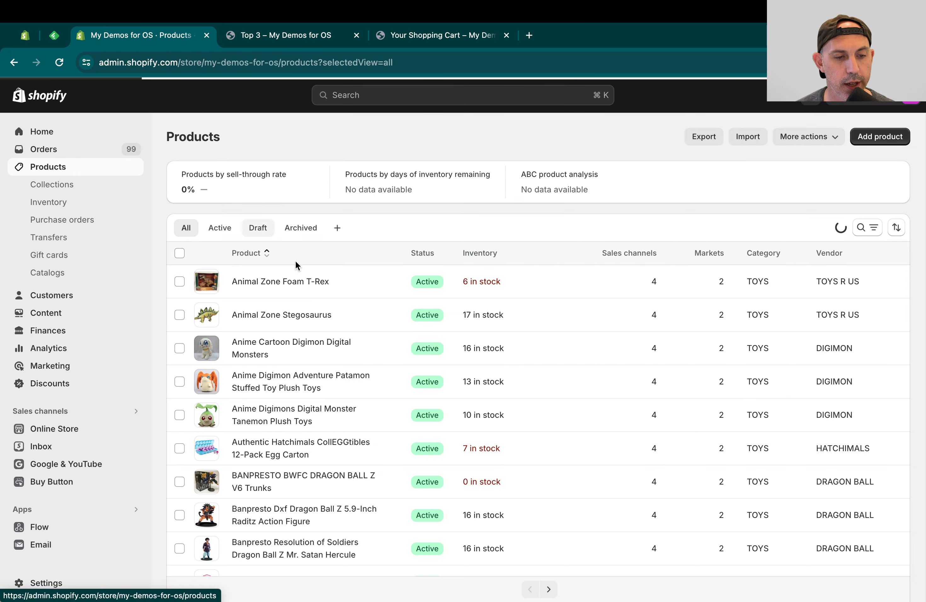
click(105, 187)
click(240, 261)
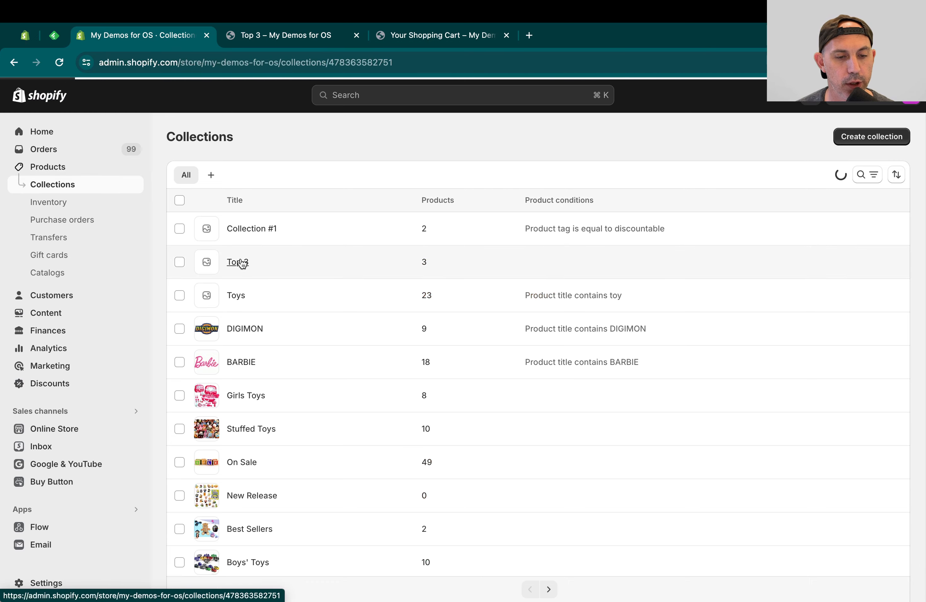
scroll(486, 350, down, 5)
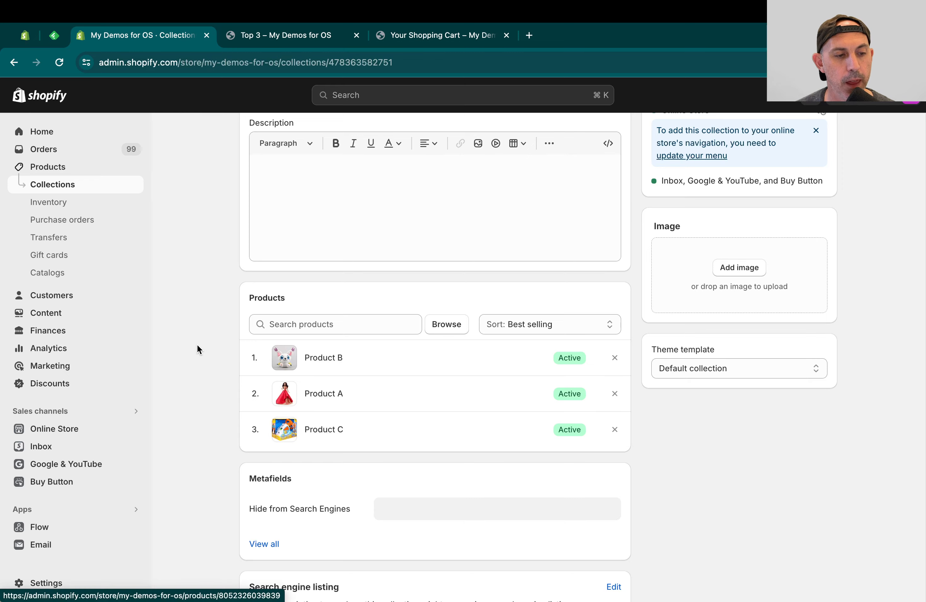
Start an amount-off-products discount with the discount code 10off and a value of 10 percent
click(85, 382)
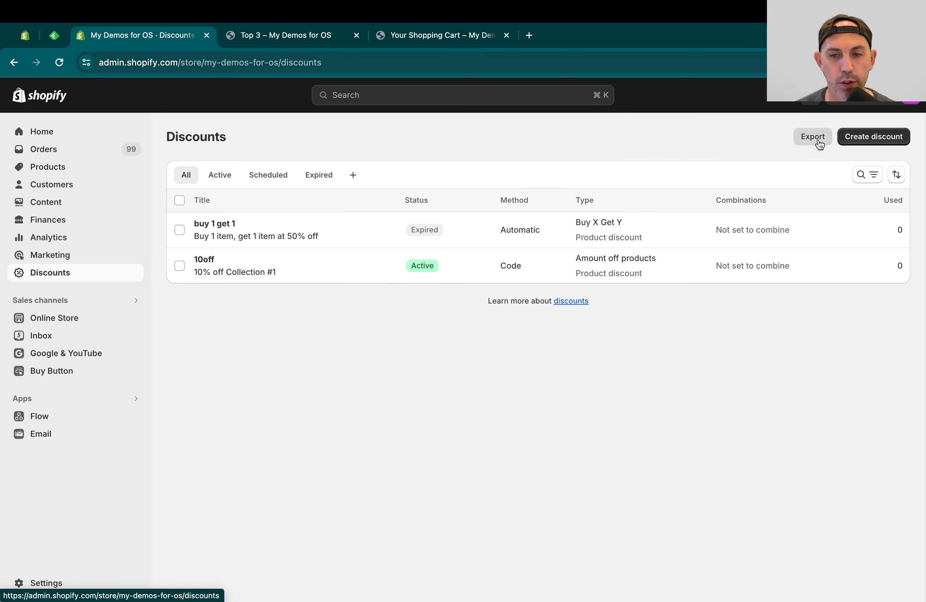
click(872, 137)
click(491, 268)
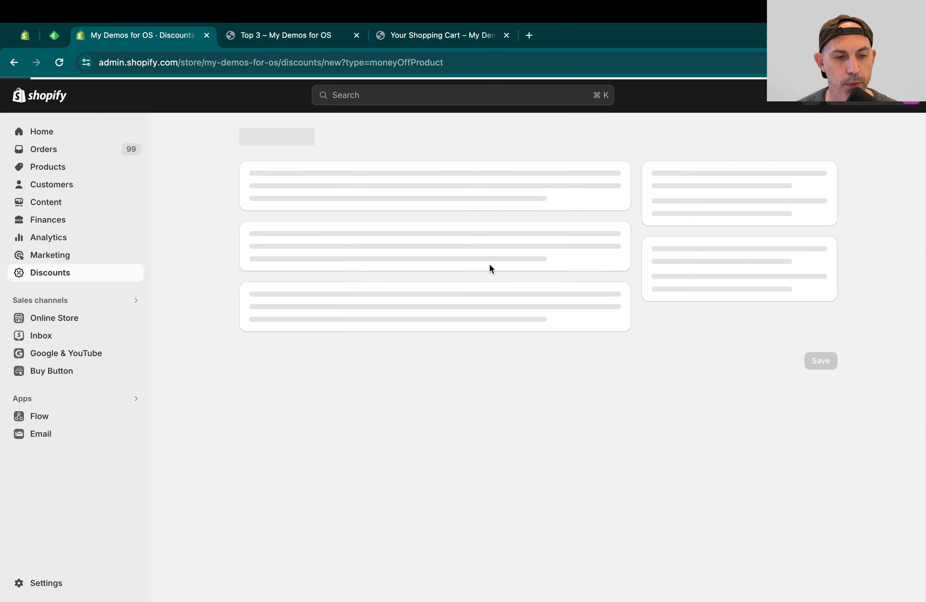
click(441, 266)
text(10off)
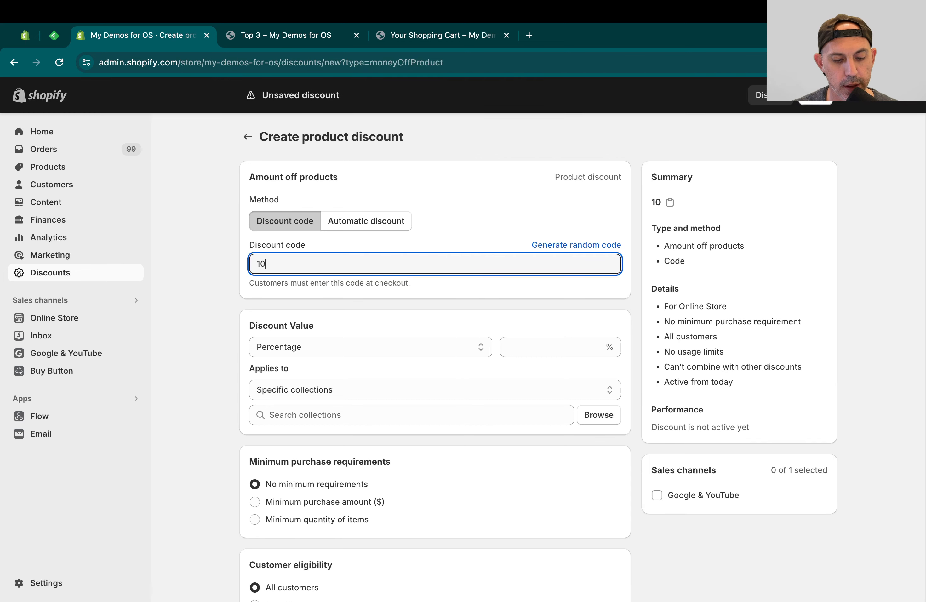
click(552, 345)
text(10)
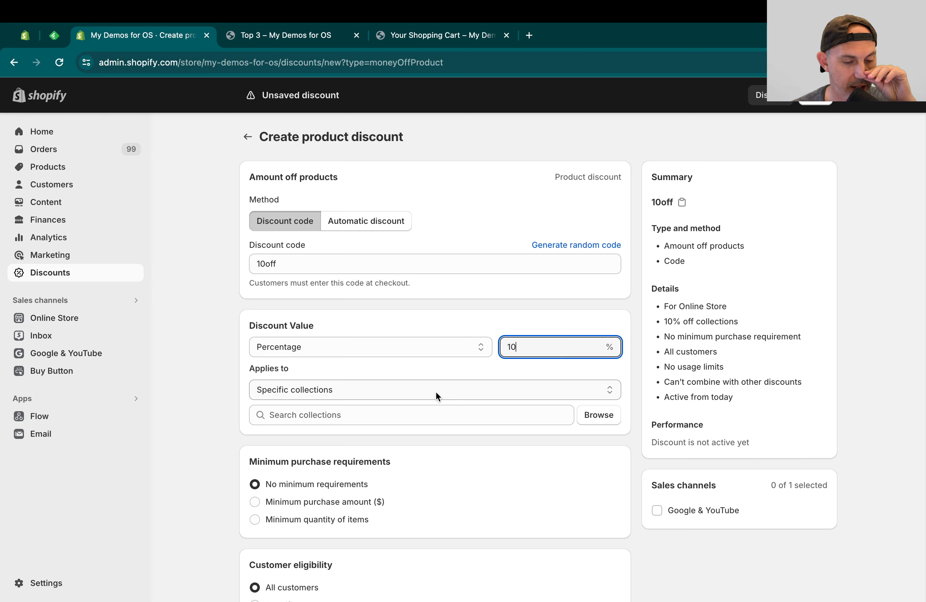
Find the Top 3 collection and make the discount apply to it
click(599, 415)
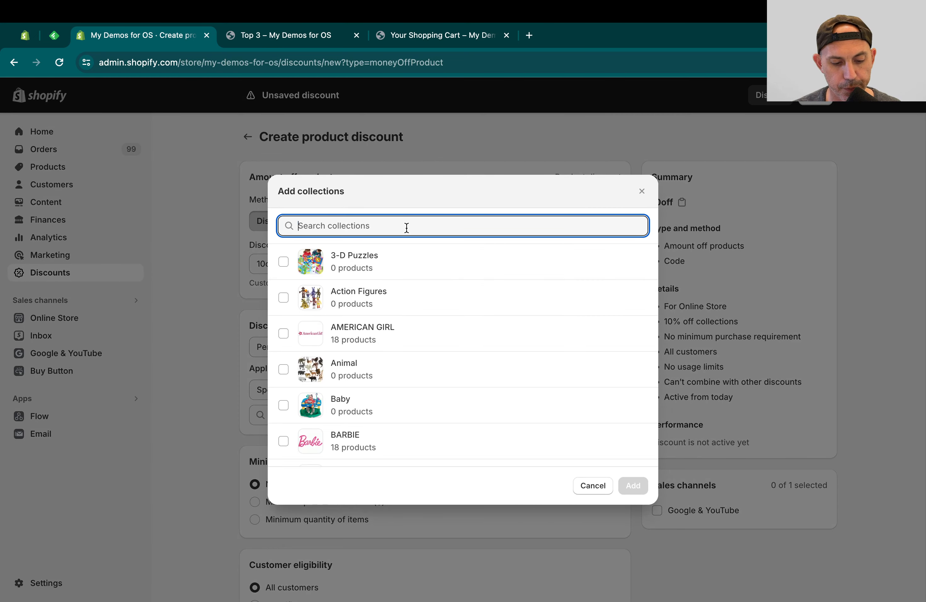
text(top)
click(370, 298)
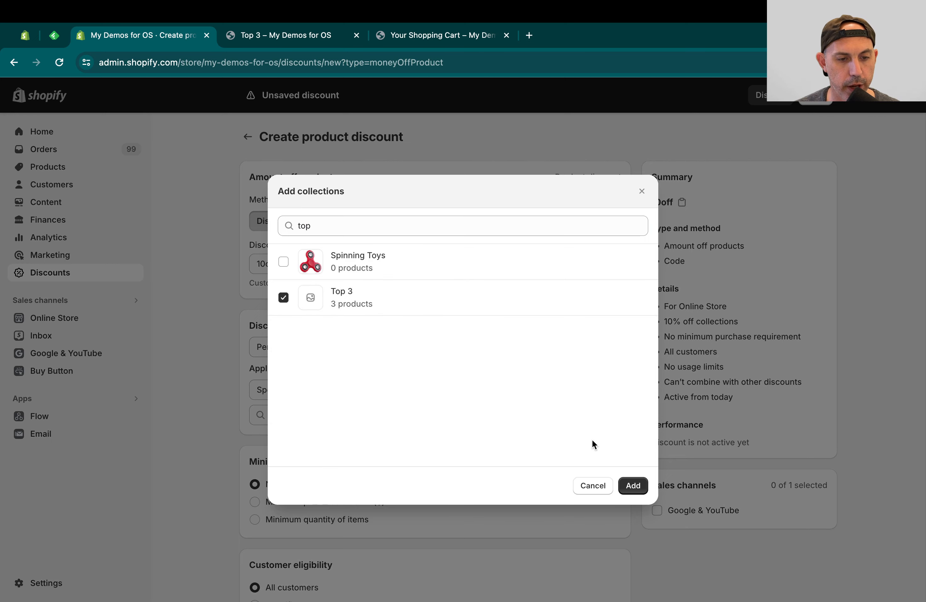
click(635, 485)
scroll(462, 414, down, 2)
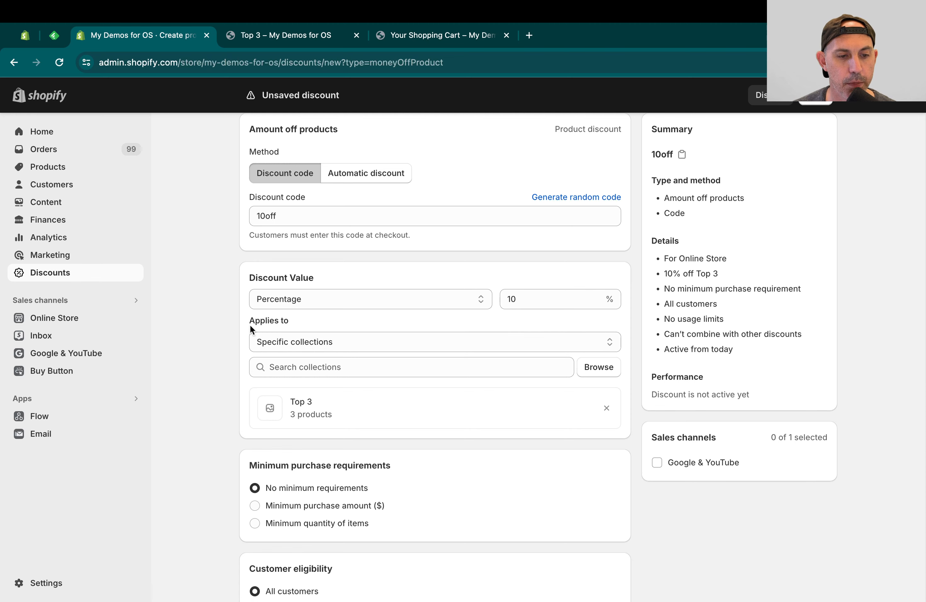
Review the discount's collection, eligibility and combination settings, and compare them with the Top 3 collection on the storefront
drag(251, 321, 276, 321)
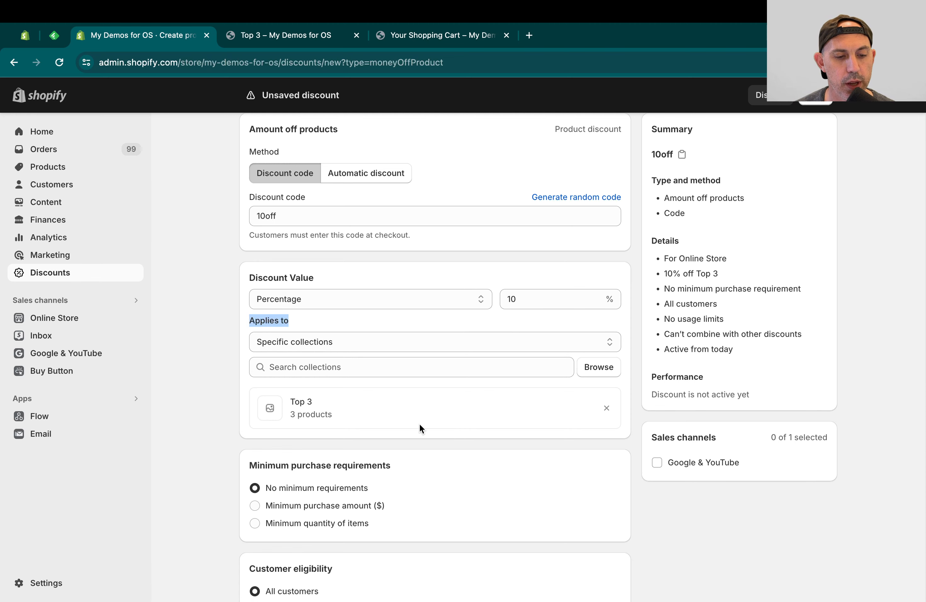
scroll(419, 424, down, 5)
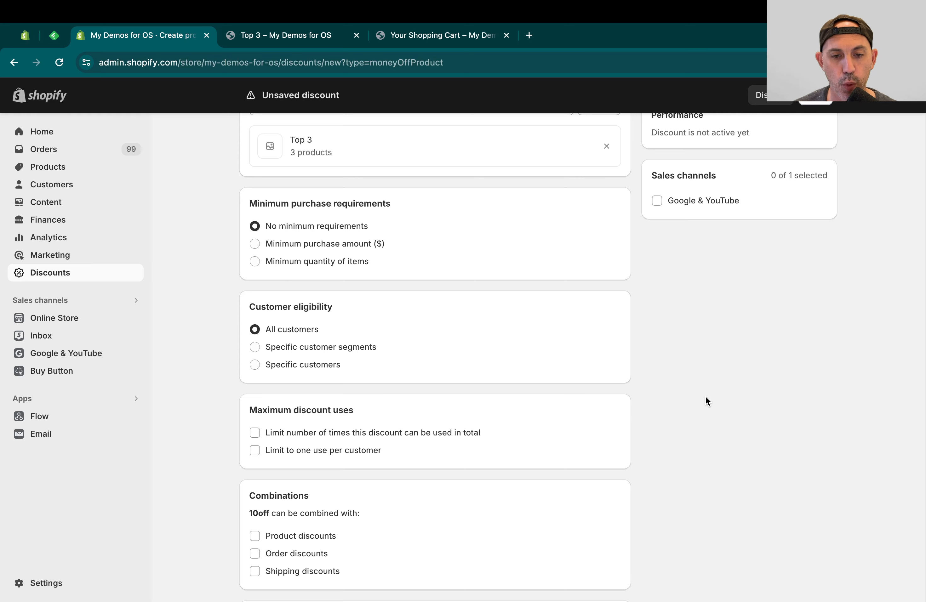
scroll(706, 396, up, 5)
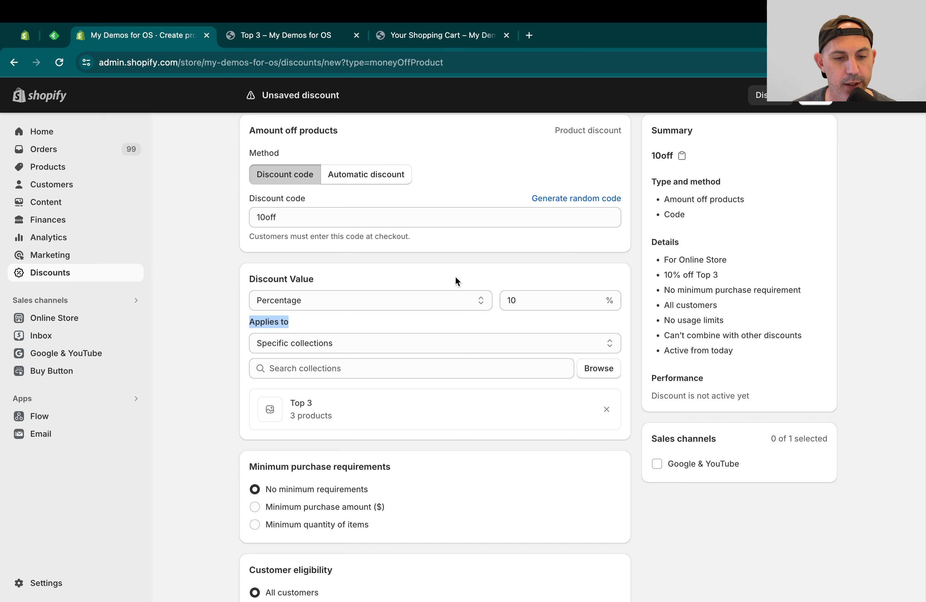
click(343, 40)
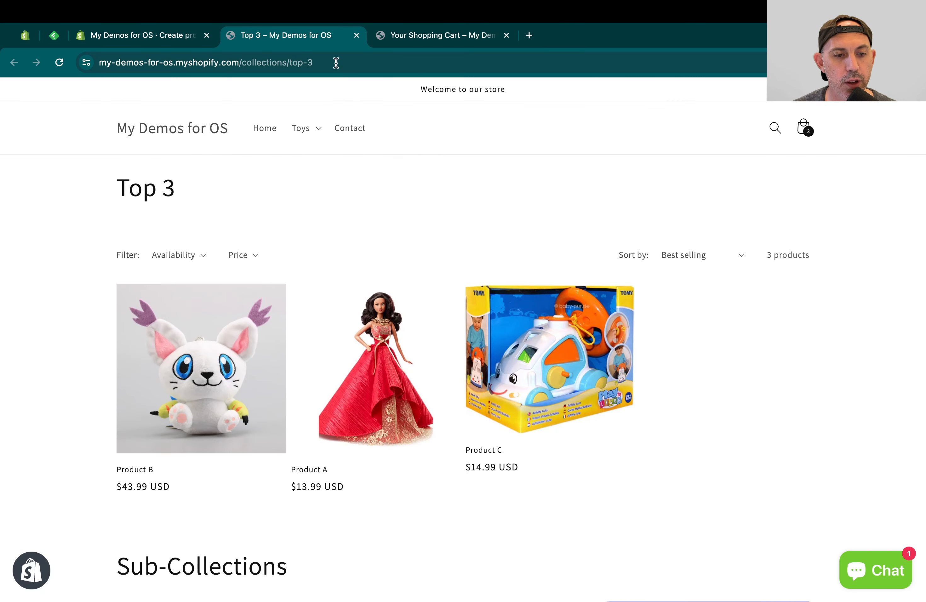
click(184, 34)
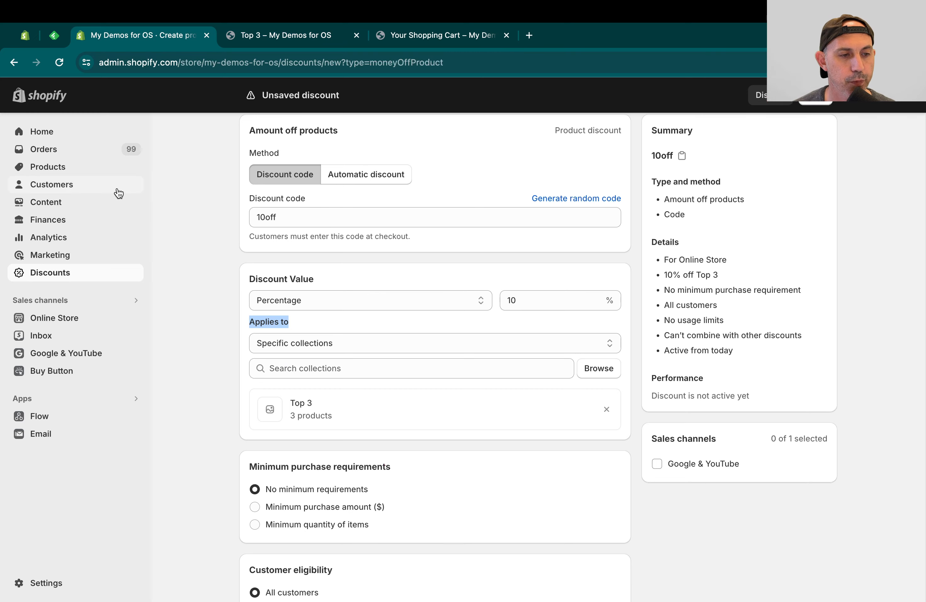
Leave the discount unsaved and start a new collection titled "Top 3 - Promotion only products"
click(77, 167)
click(622, 373)
click(81, 190)
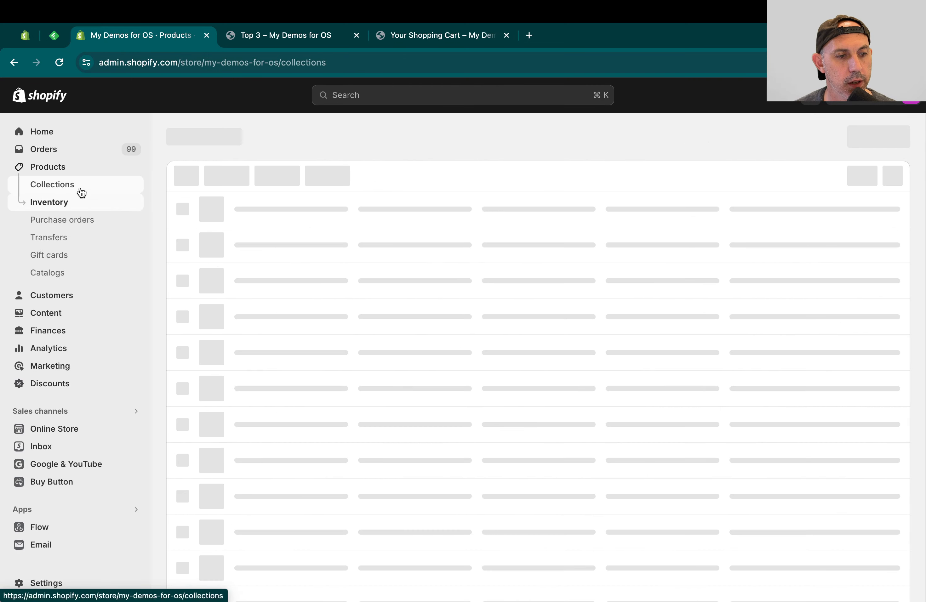
click(859, 139)
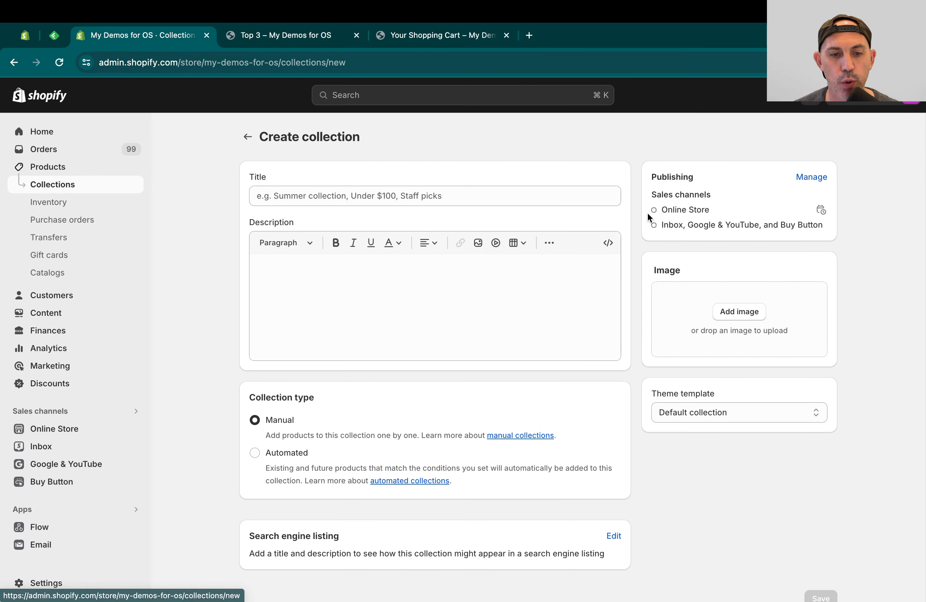
click(444, 188)
text(Top 3 )
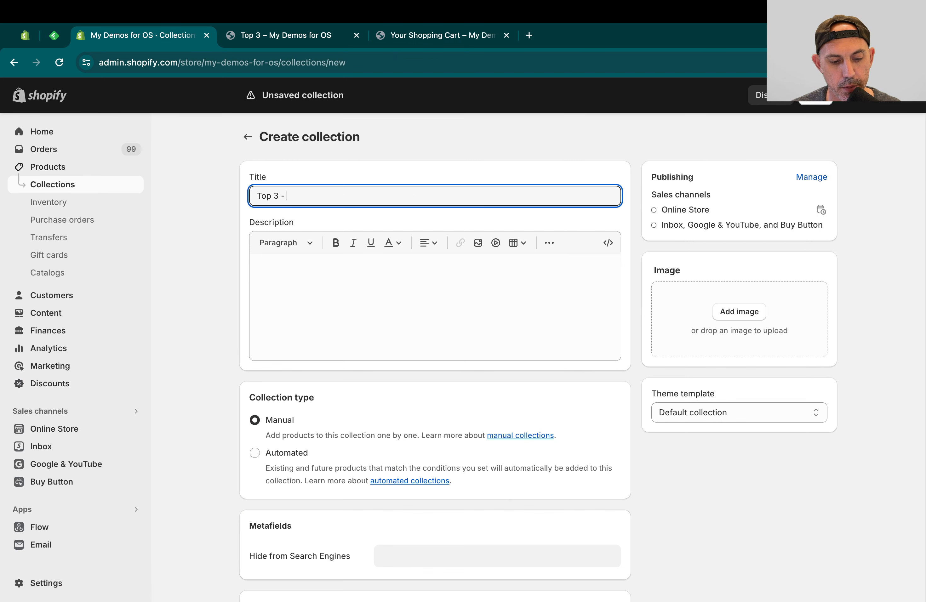
text(- Promotion)
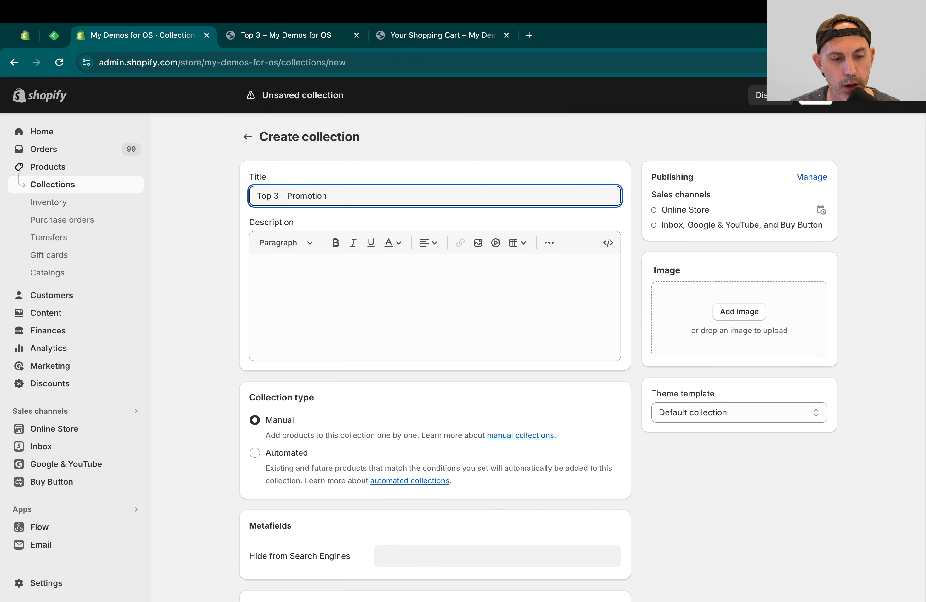
text( only products)
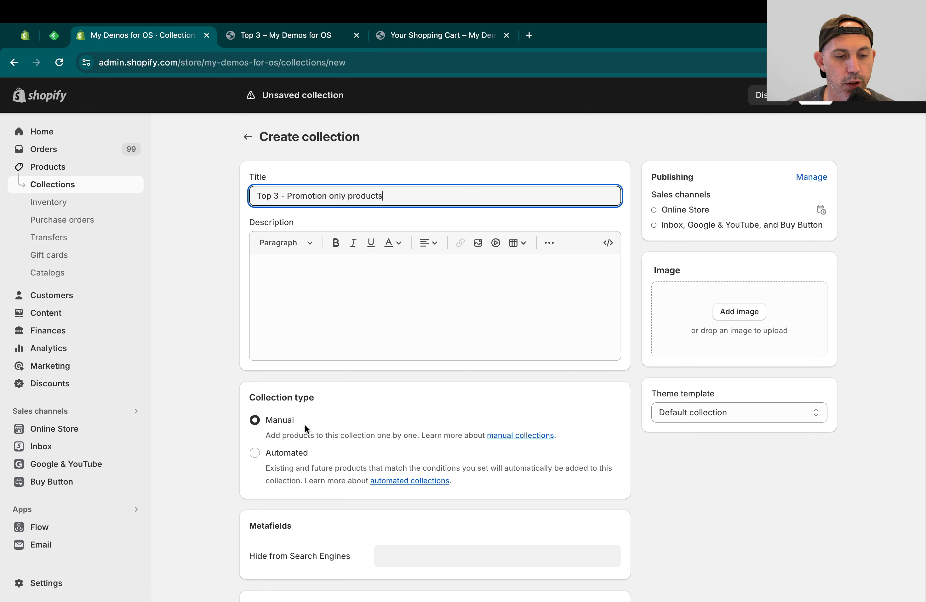
Make the collection automated, with the condition that the product tag is equal to discountable
click(287, 460)
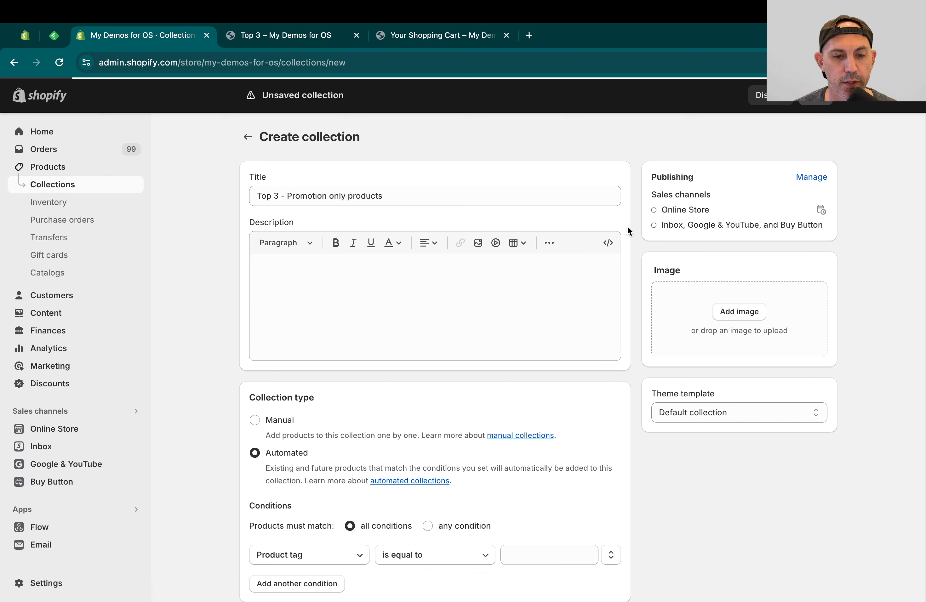
scroll(636, 254, down, 5)
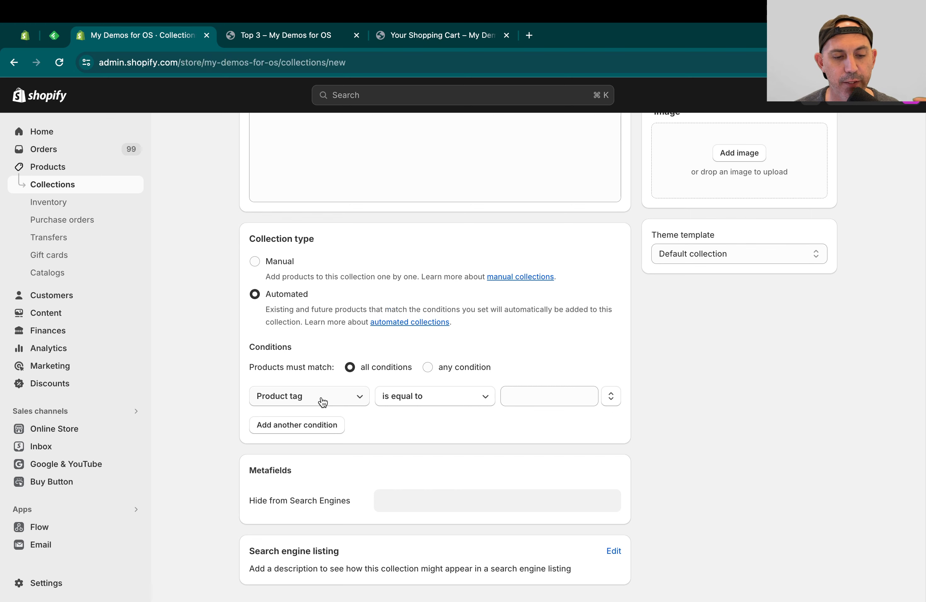
click(297, 403)
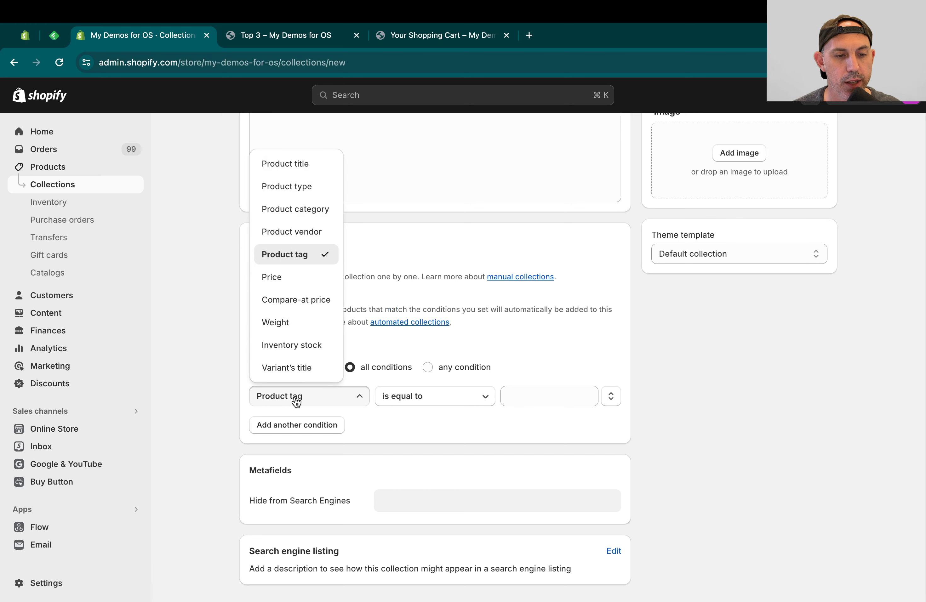
click(297, 403)
click(529, 399)
text(d)
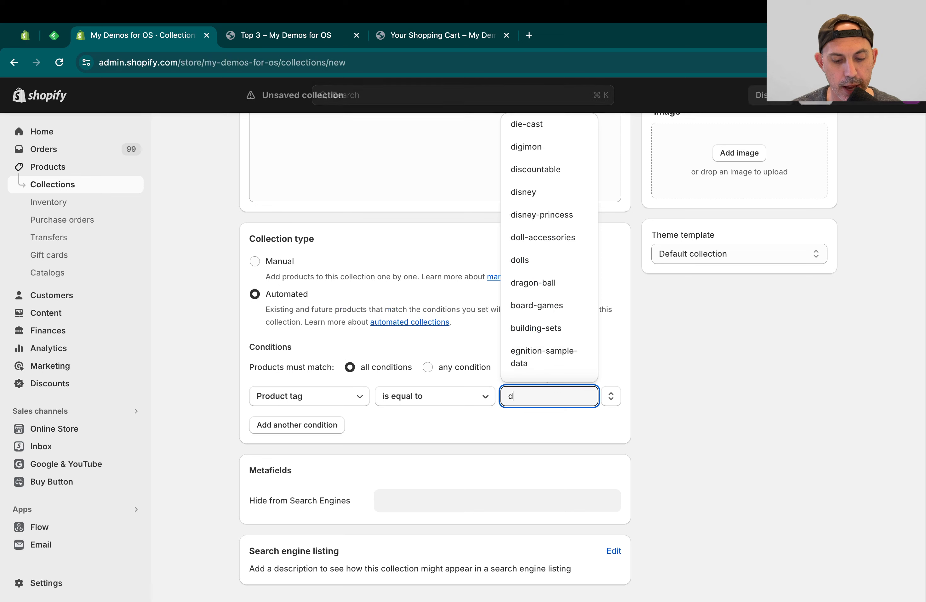
text(is)
click(545, 422)
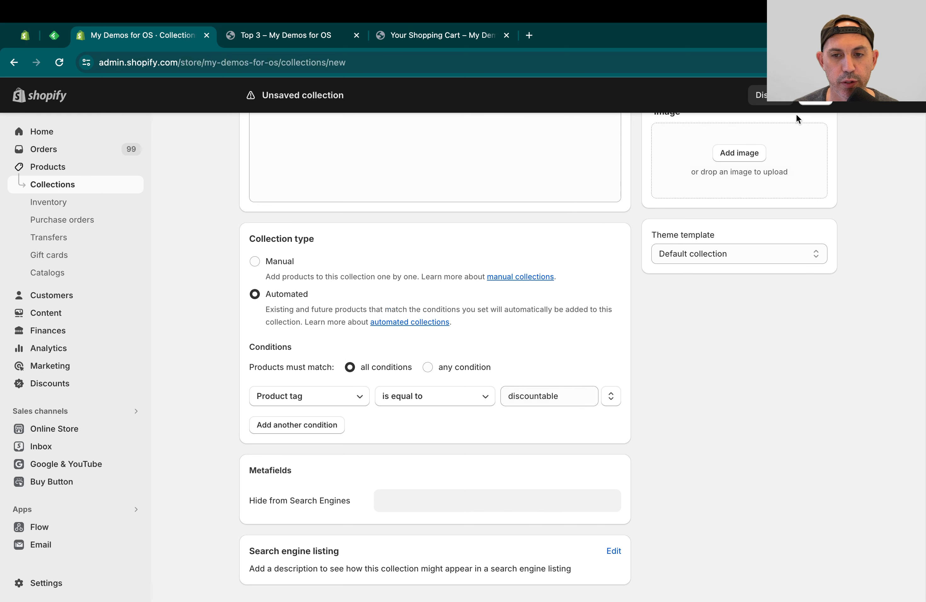
Save the new collection and view it on the online store
click(800, 103)
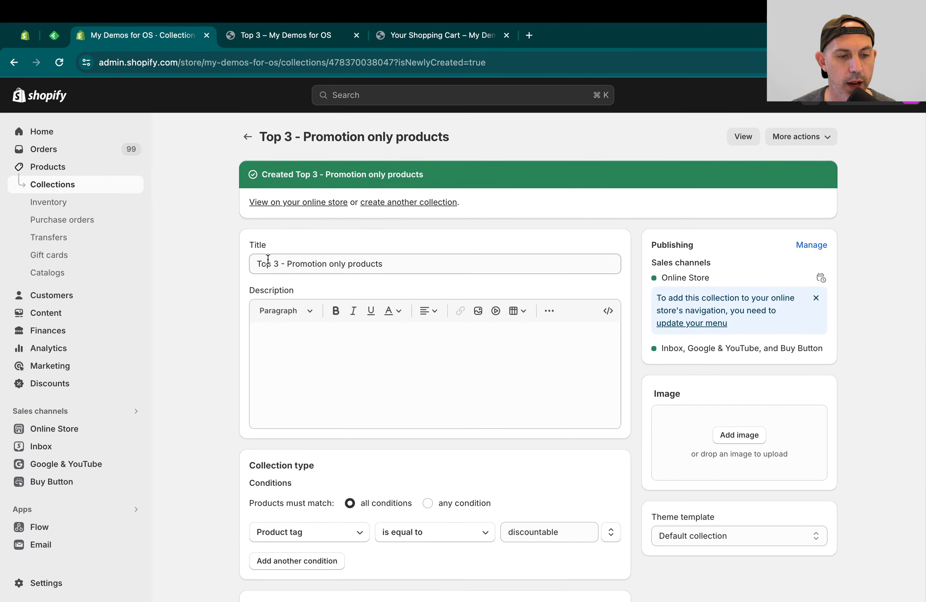
click(747, 135)
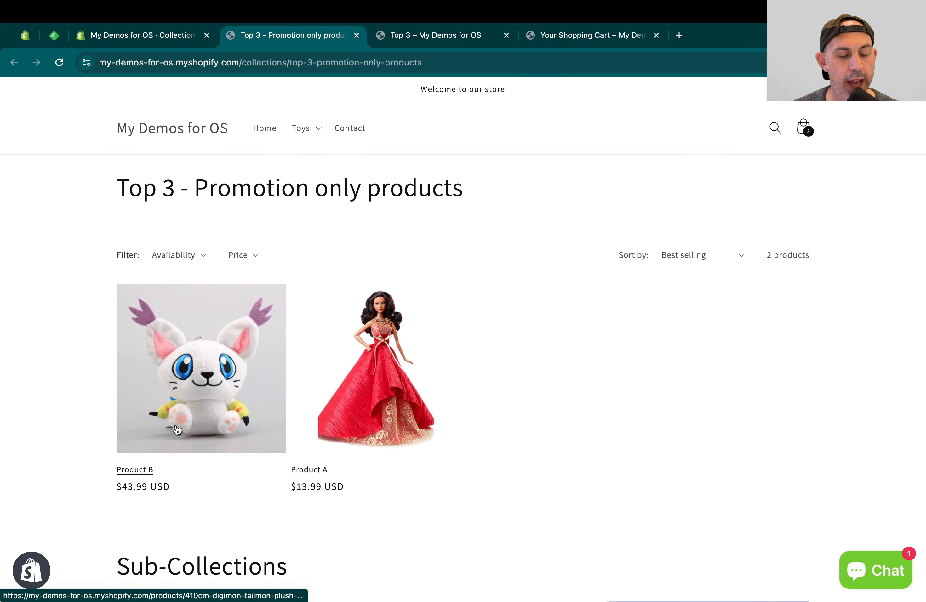
click(179, 37)
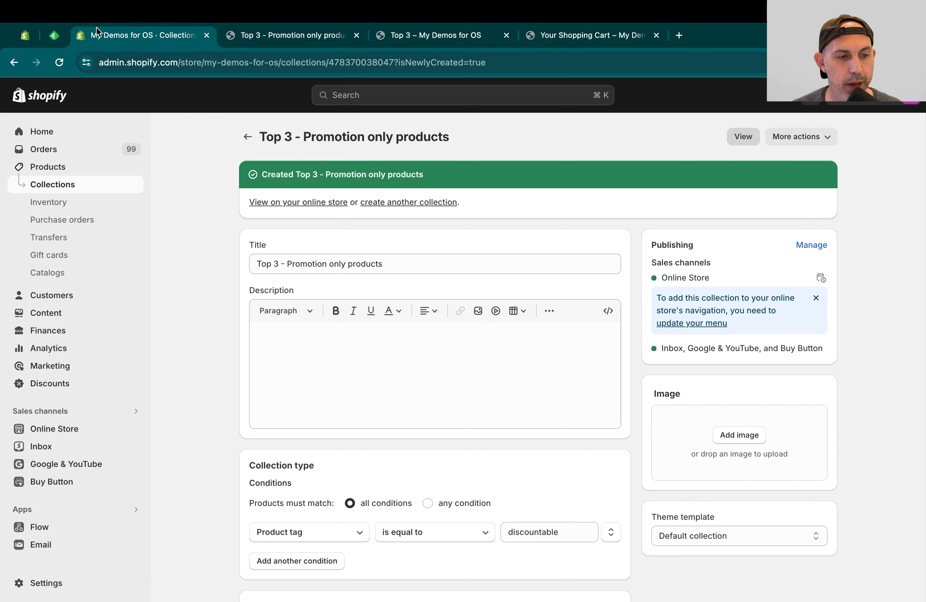
Search the product list for "product" and open Product A, Product B and Product C in separate tabs
click(75, 168)
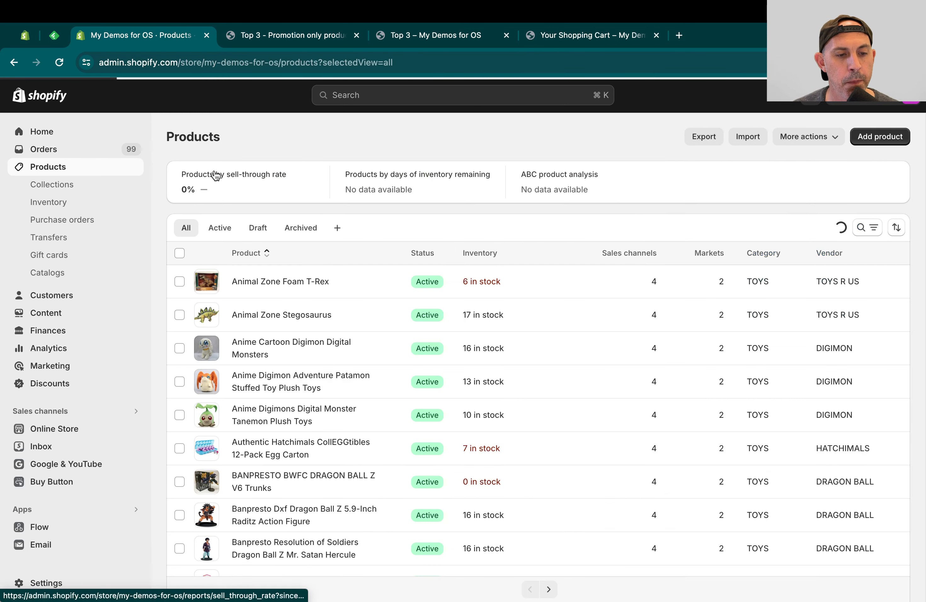
text(f)
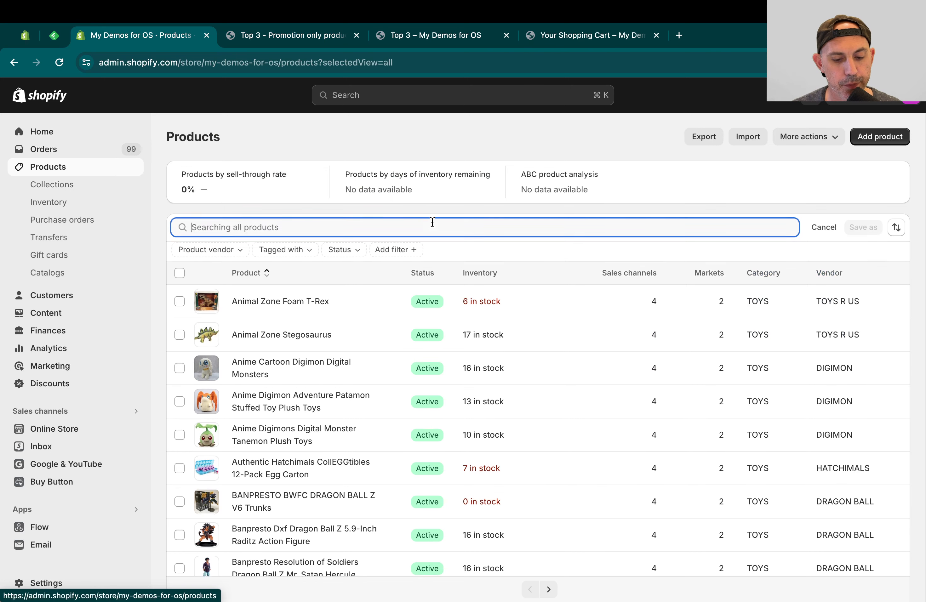
text(product)
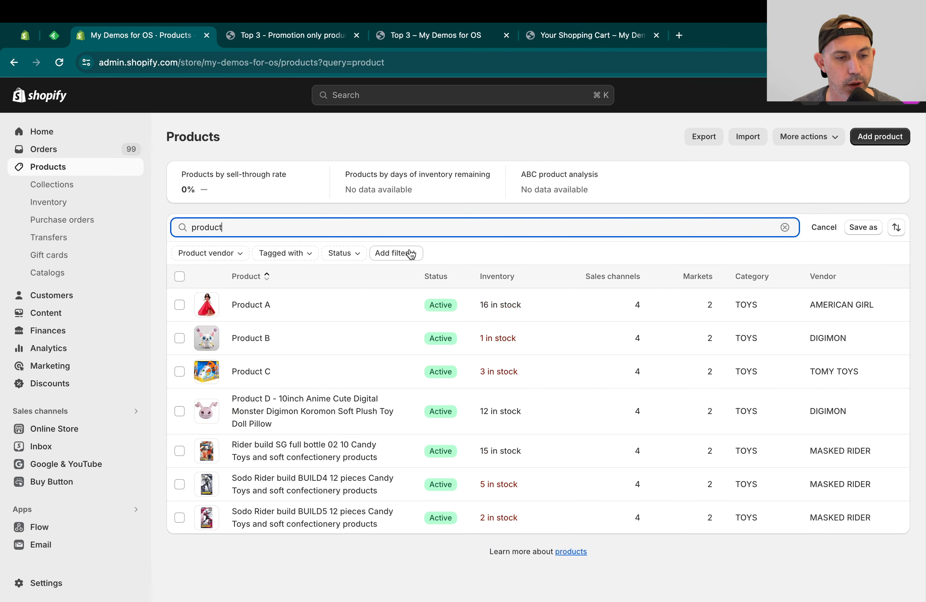
super+click(251, 305)
super+click(255, 336)
super+click(251, 372)
Examine the collections and tags assigned to Product A in its product organization section
click(352, 36)
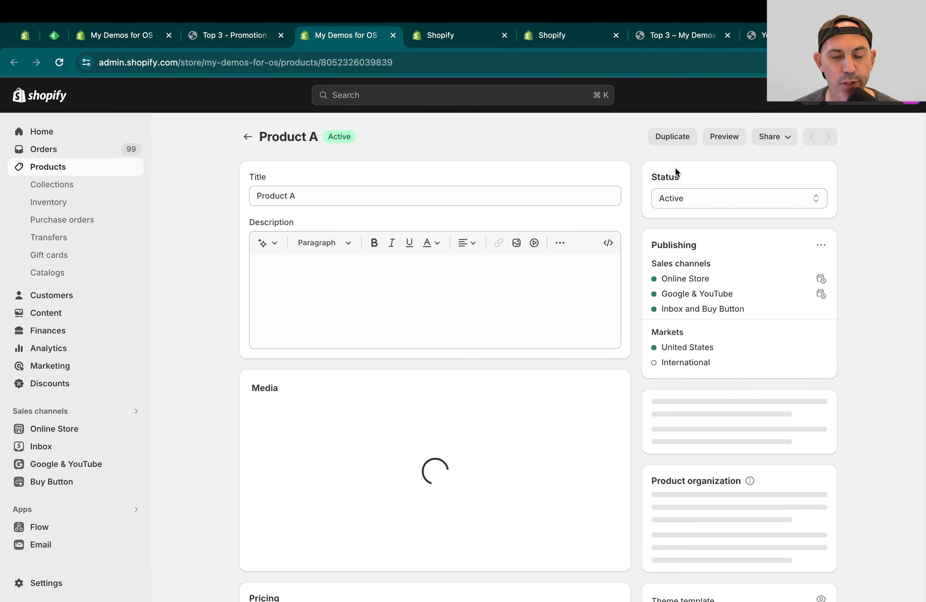
scroll(895, 309, down, 2)
scroll(895, 304, down, 5)
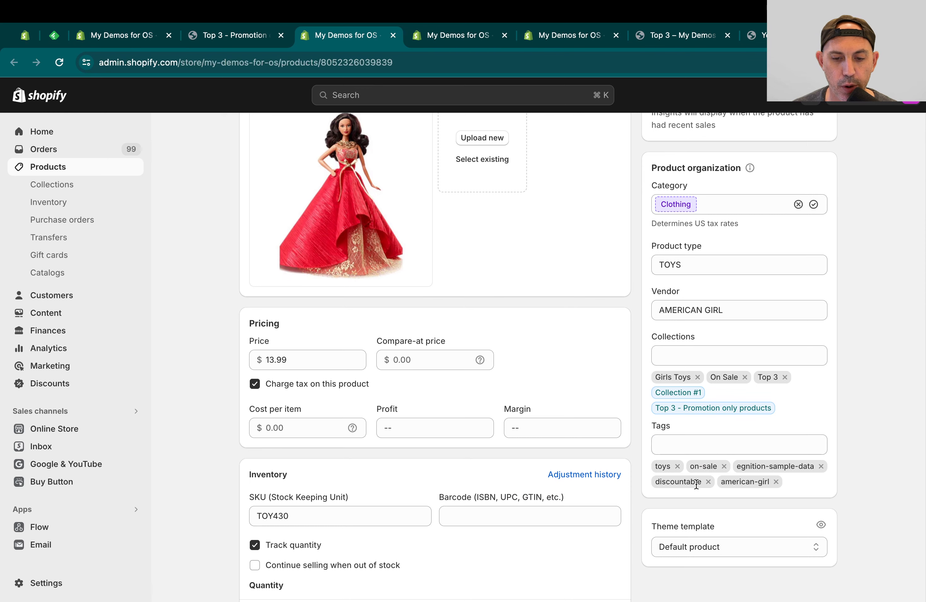
Examine the tags and collections assigned to Product B and Product C and compare them with Product A's discountable tag
drag(697, 486, 672, 483)
click(475, 45)
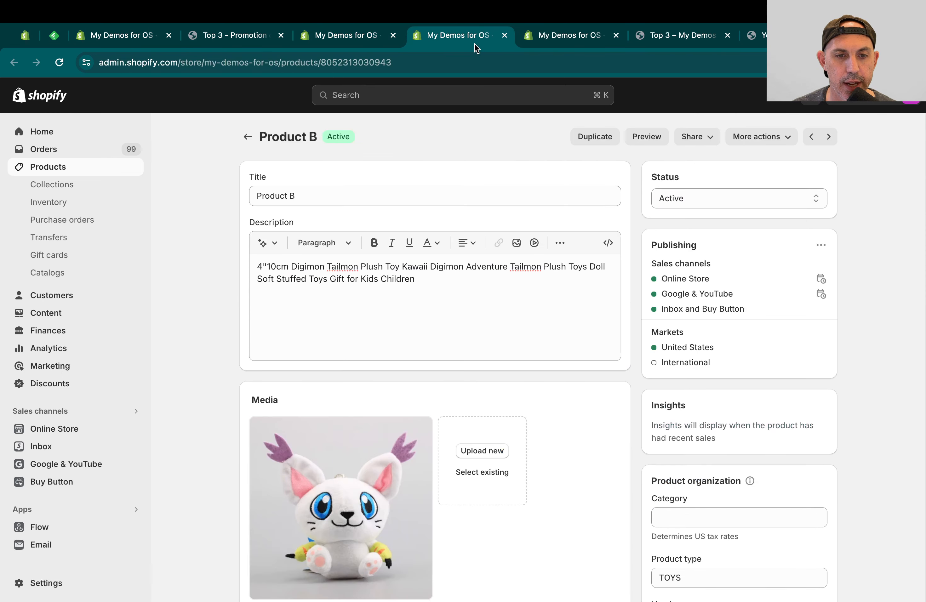
scroll(806, 413, down, 8)
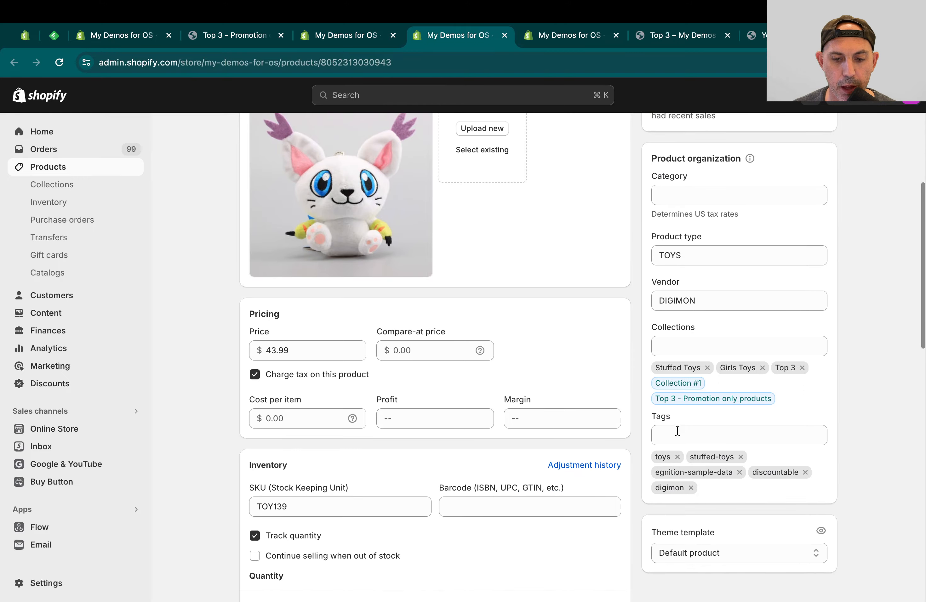
drag(763, 475, 793, 473)
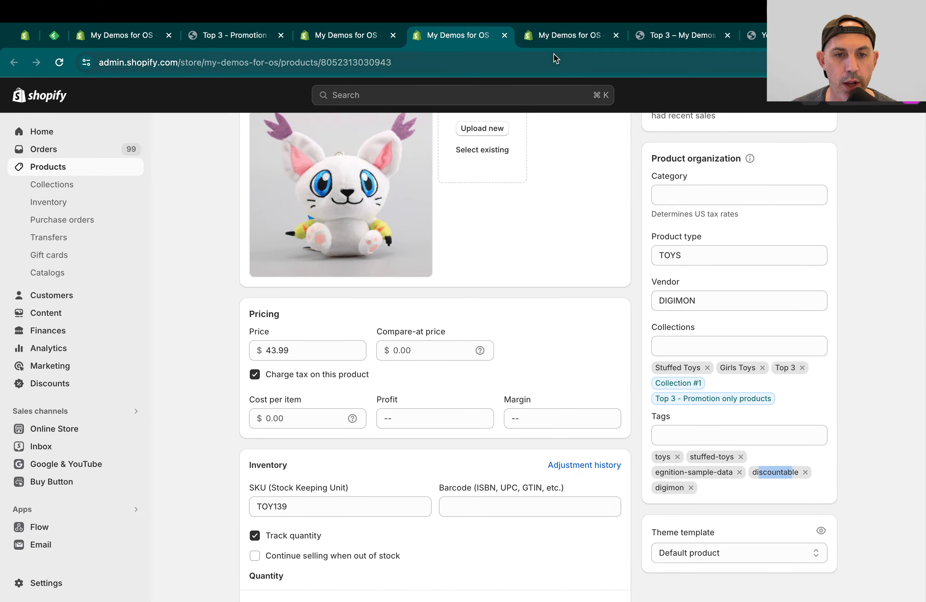
click(562, 32)
scroll(870, 383, down, 6)
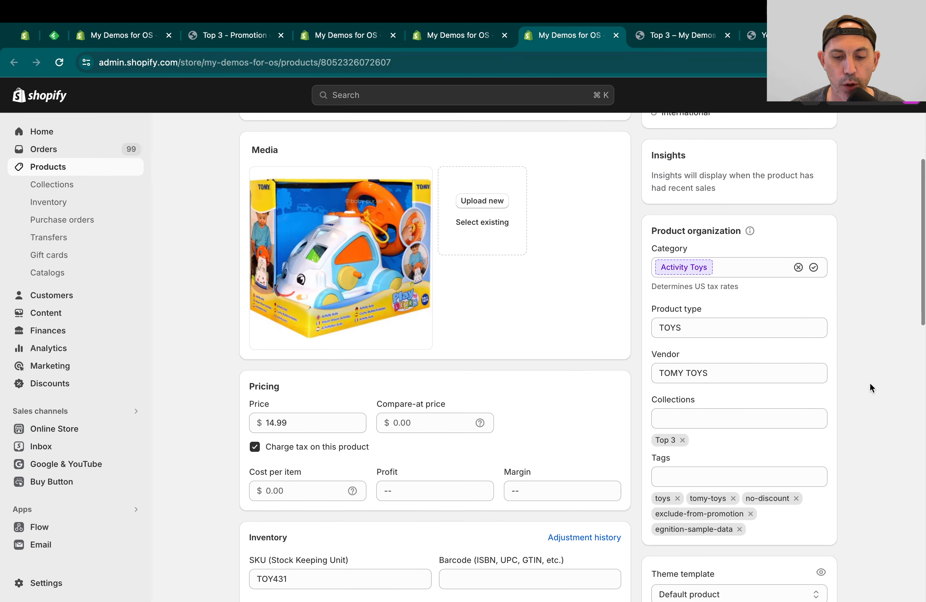
scroll(846, 425, down, 2)
drag(746, 435, 863, 433)
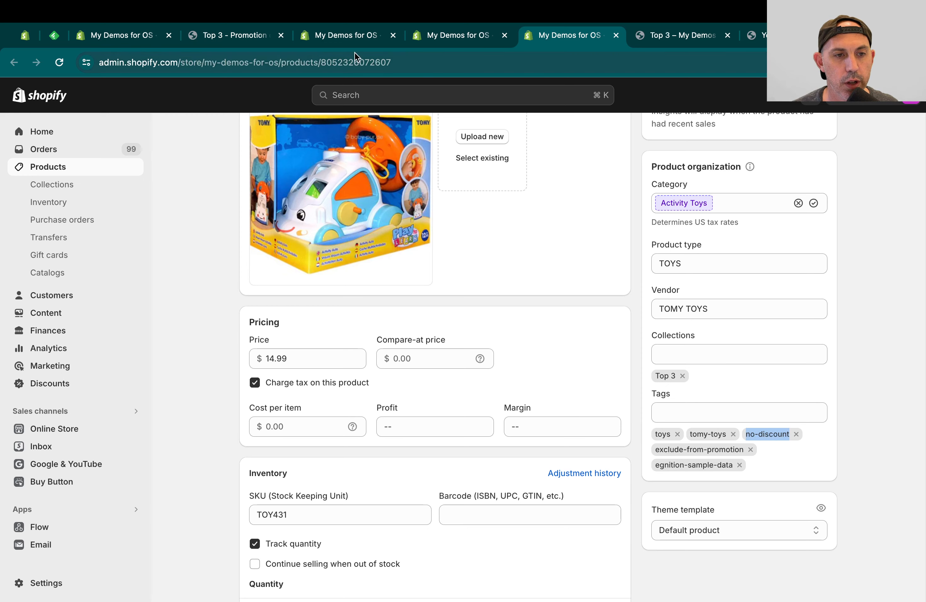
Open the Top 3 - Promotion only products collection and review its tag condition and included products
click(149, 39)
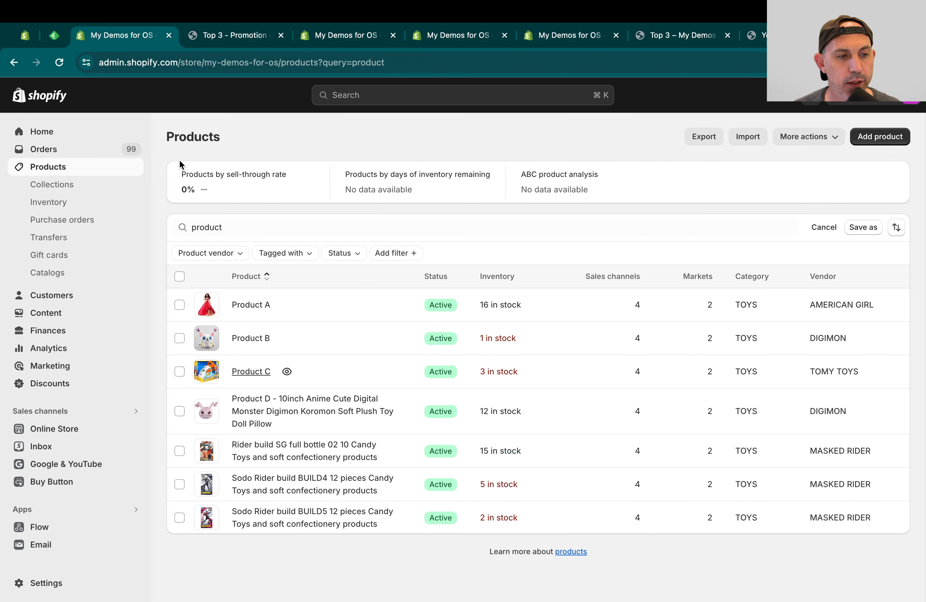
click(68, 184)
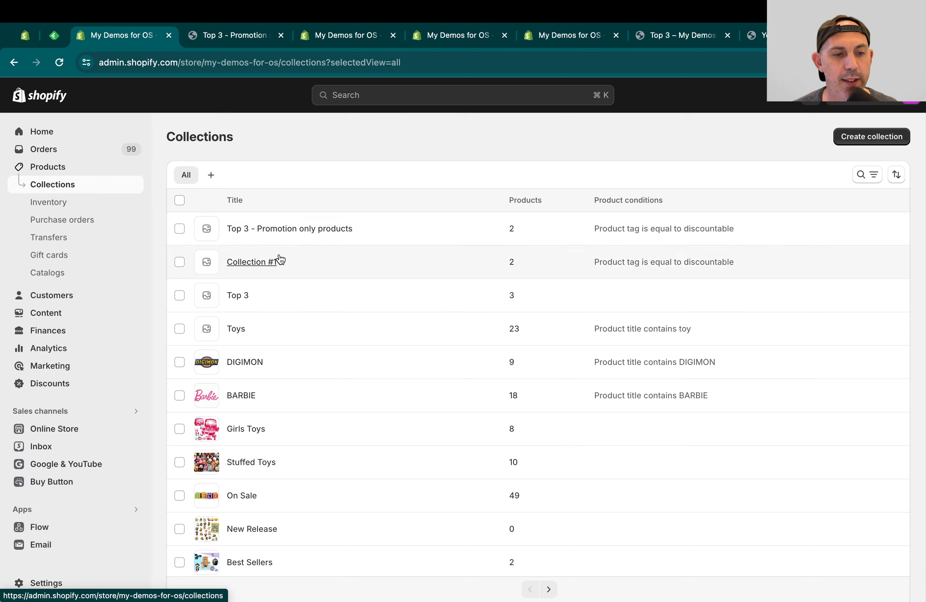
click(274, 230)
scroll(517, 424, down, 2)
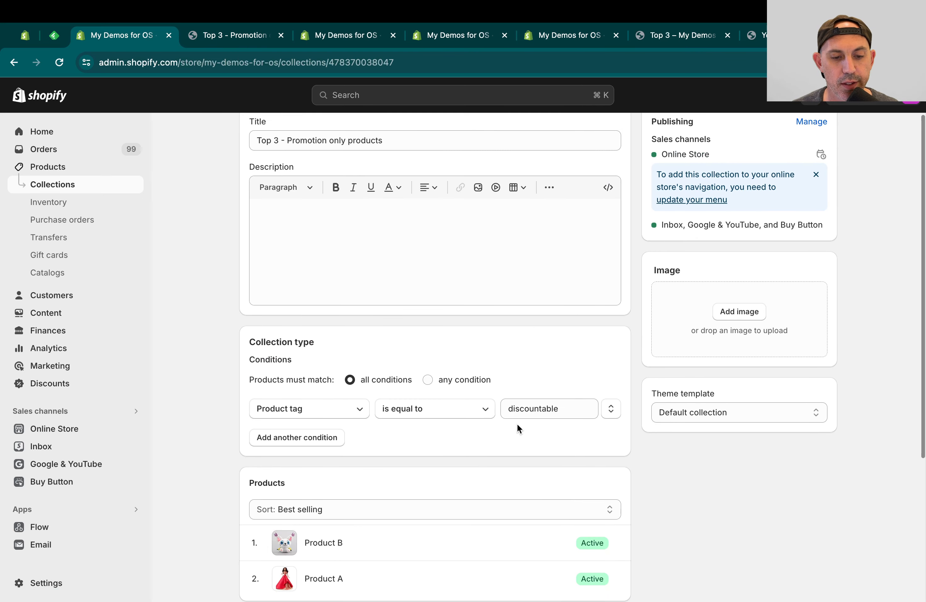
scroll(642, 419, down, 5)
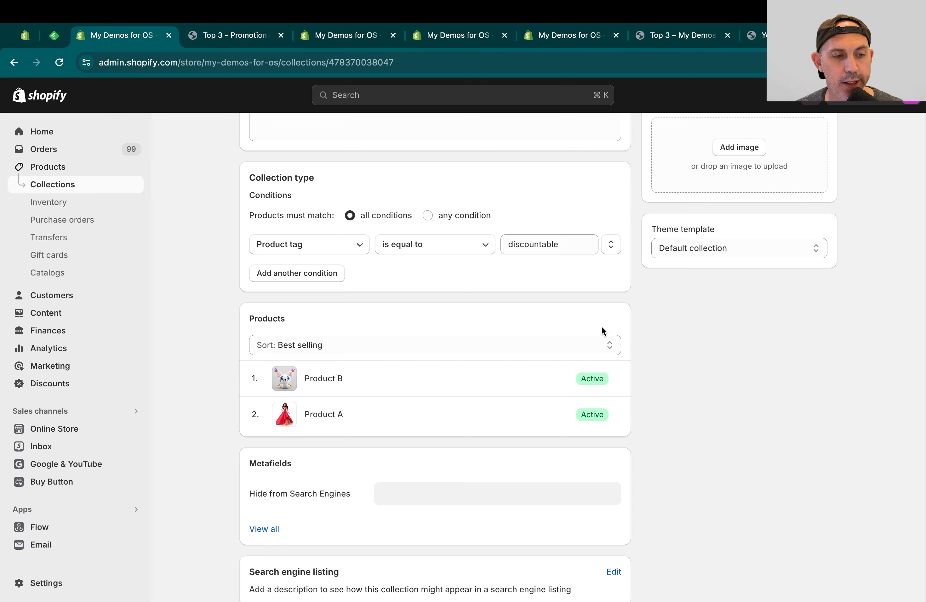
Create an amount off products discount with the discount code 10offnow
click(102, 384)
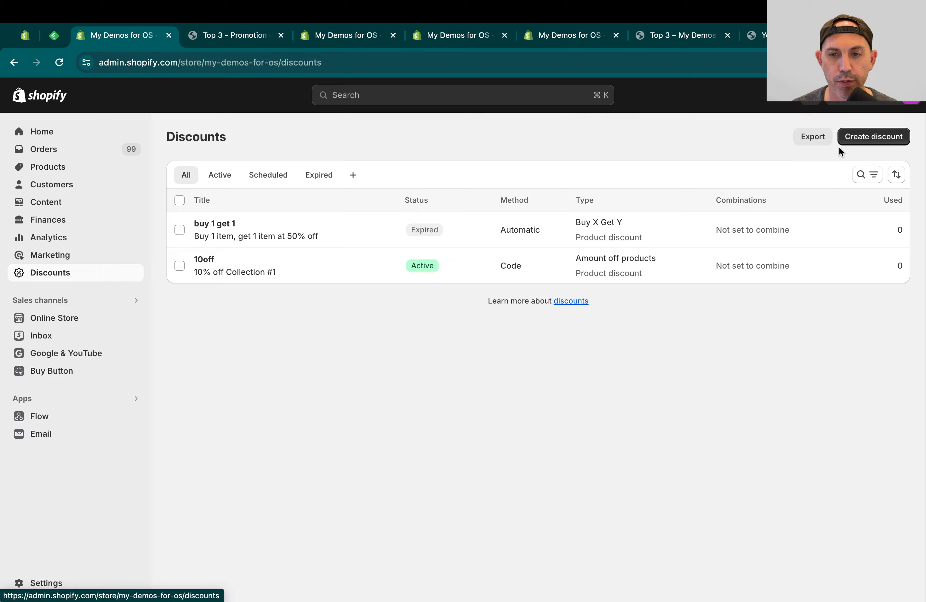
click(863, 138)
click(446, 268)
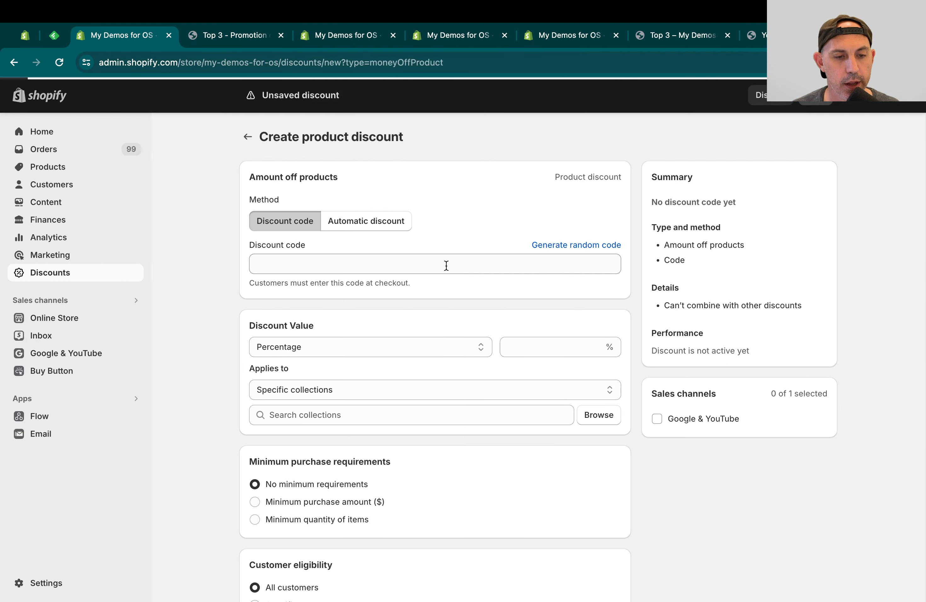
click(428, 265)
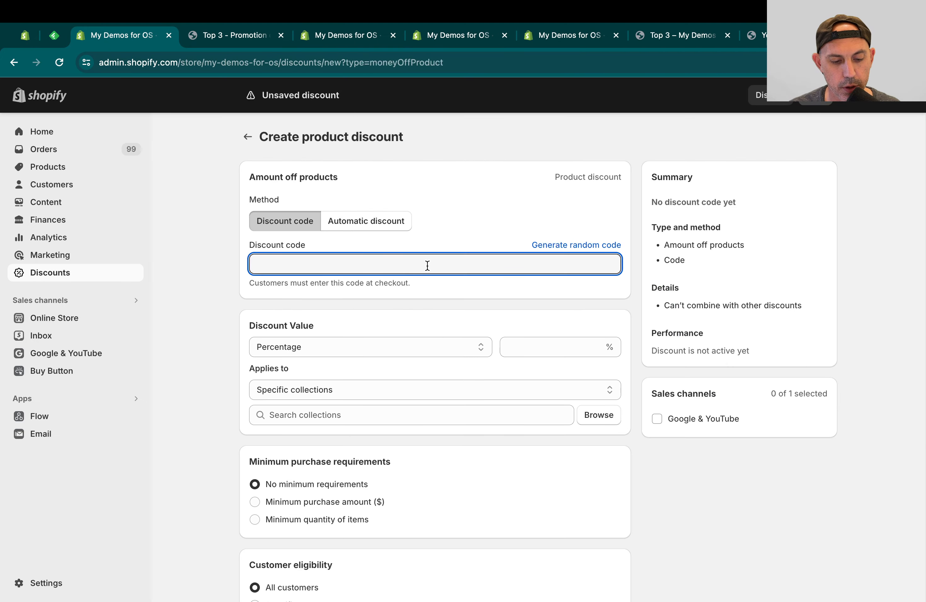
text(10off)
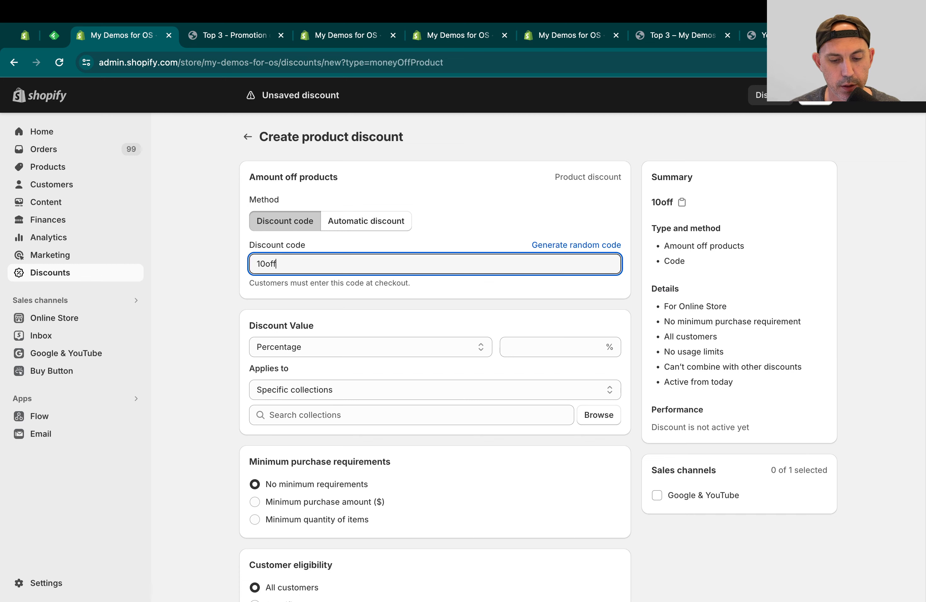
text(now)
double_click(426, 265)
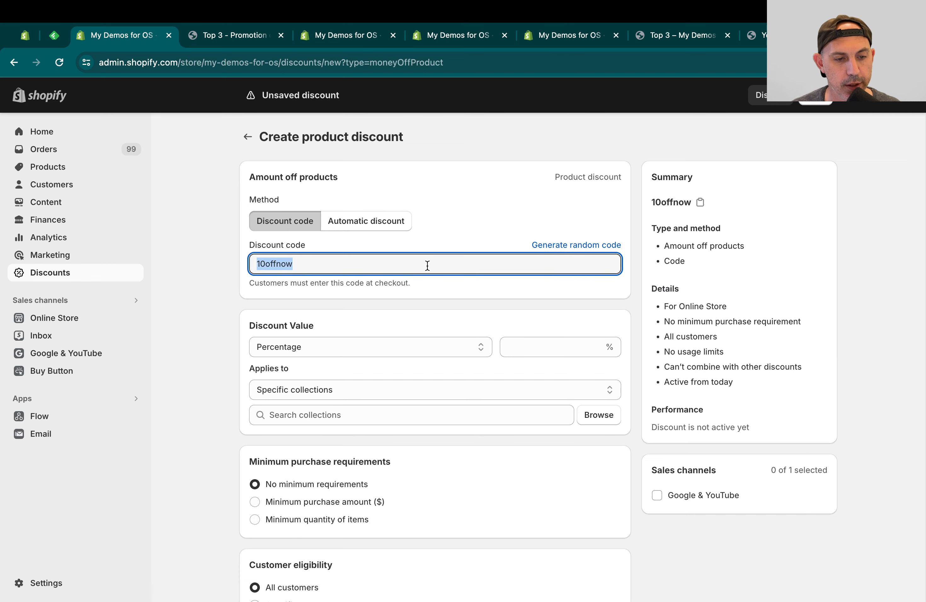
Set the discount value to 10 percent and apply it to the Top 3 - Promotion only products collection
click(528, 345)
text(10)
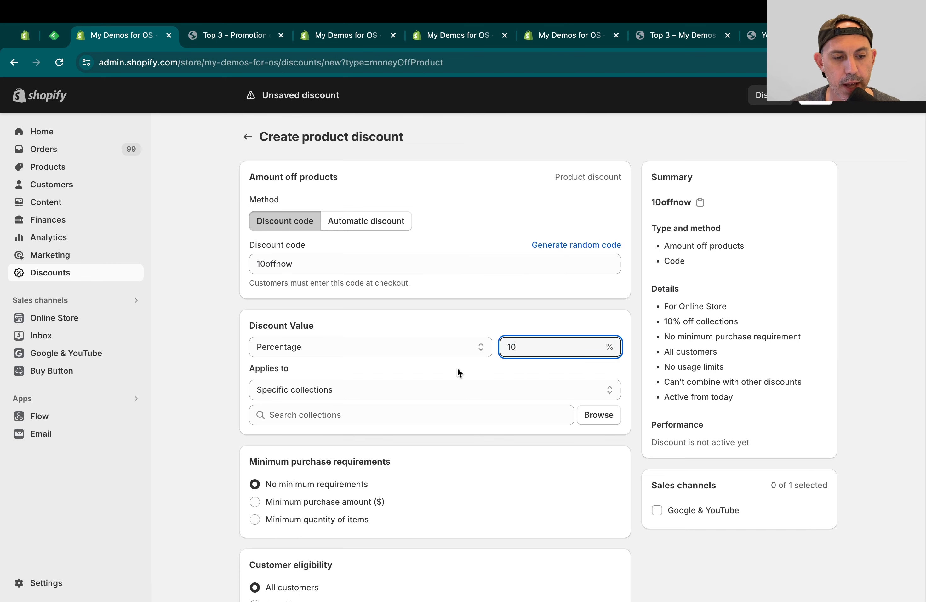
click(611, 416)
text(top 3)
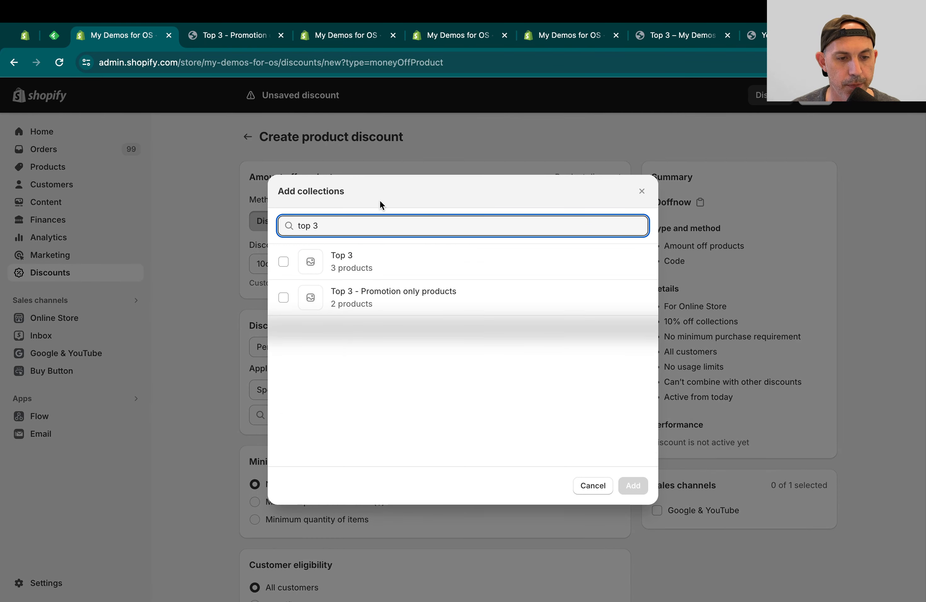
click(393, 302)
click(633, 486)
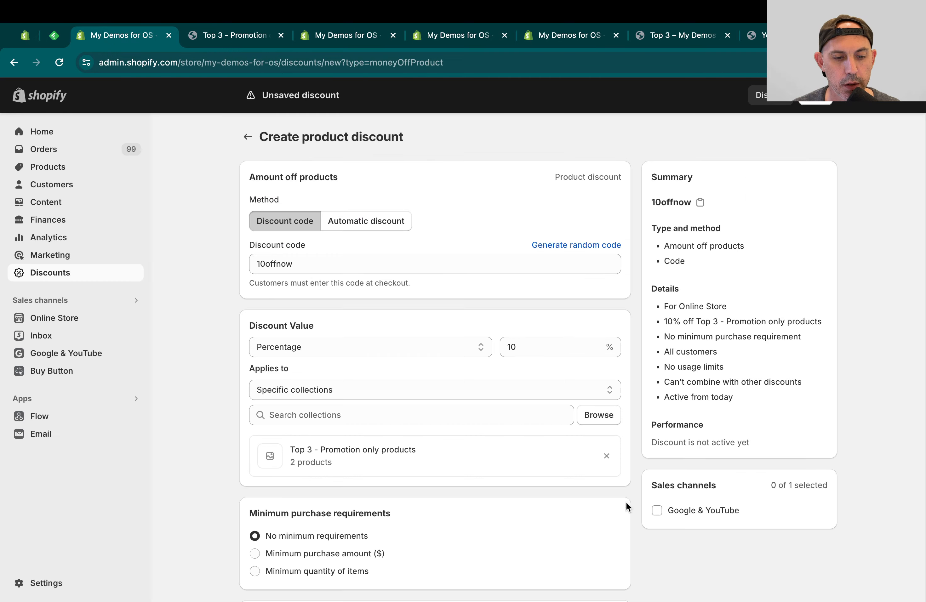
Review the remaining settings of the 10offnow discount and save it
scroll(626, 505, down, 12)
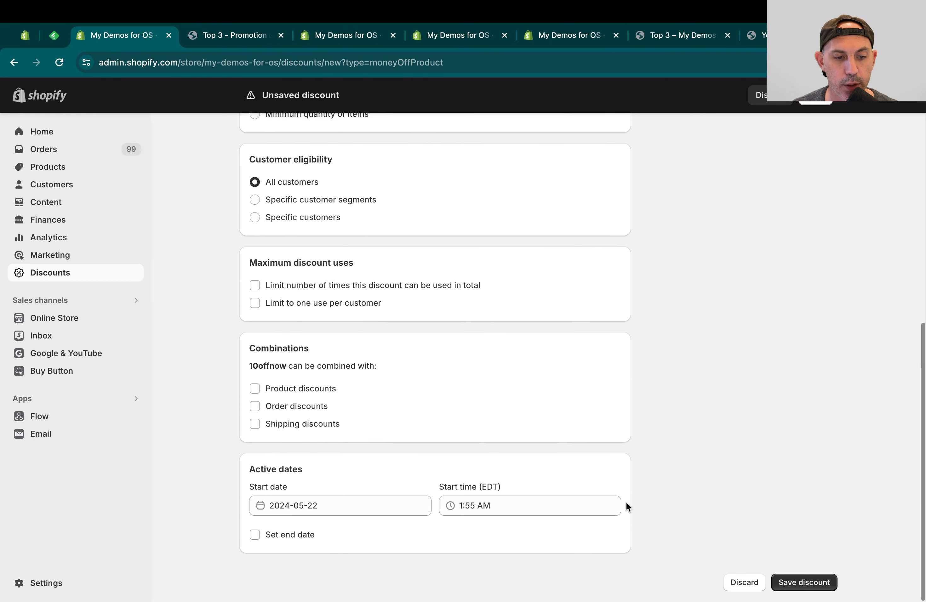
scroll(651, 277, up, 12)
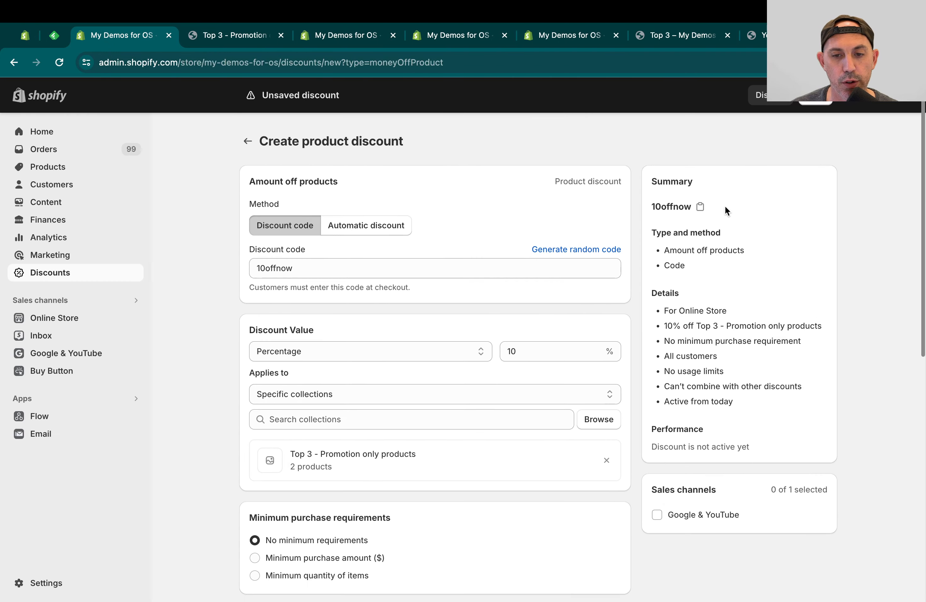
click(815, 101)
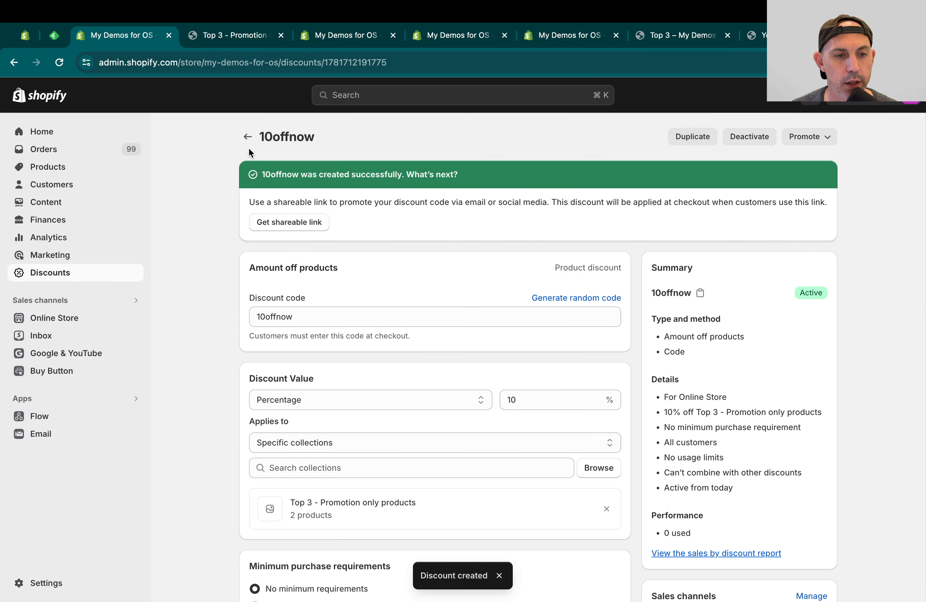
Return to the discounts list and deactivate the 10off discount for Collection #1
click(248, 137)
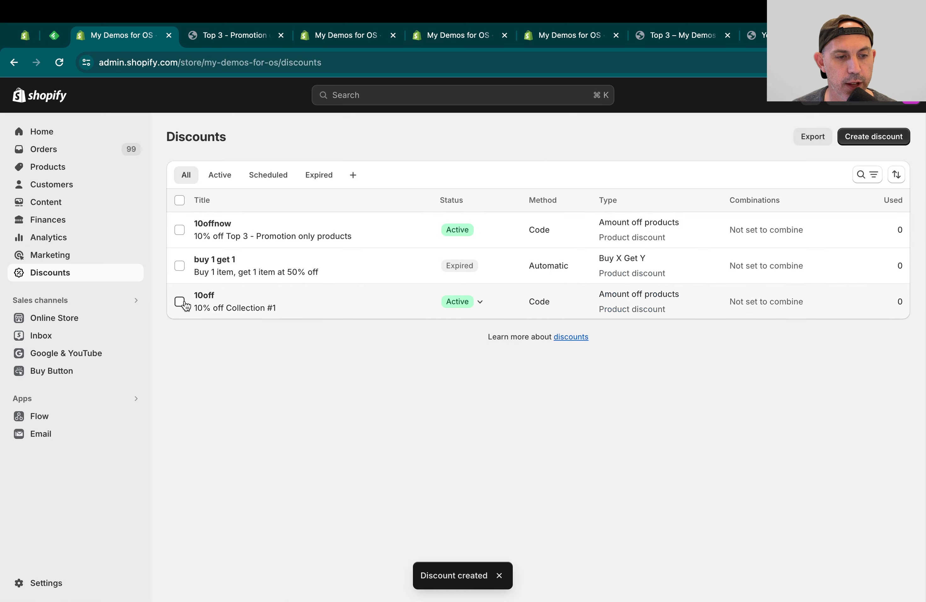
click(189, 303)
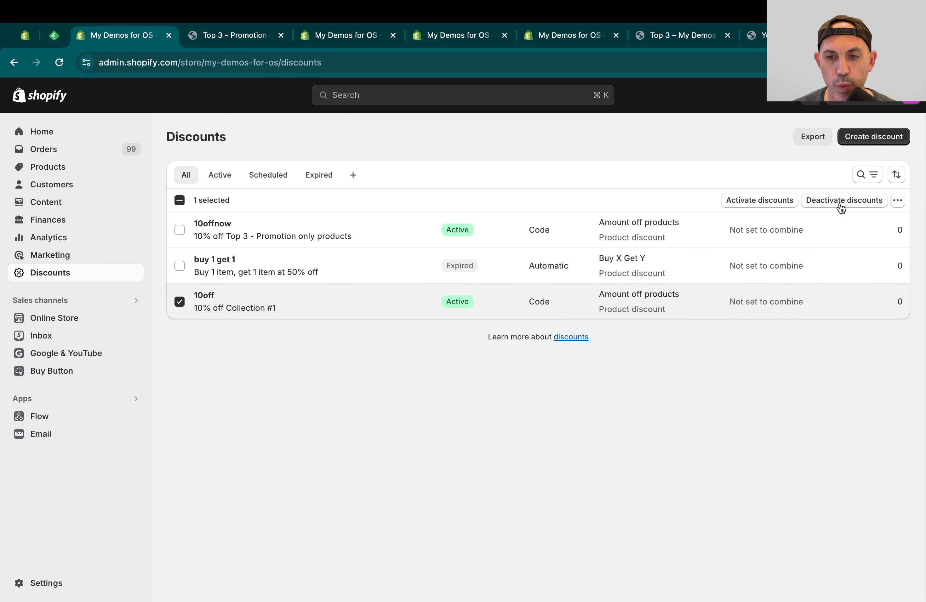
click(878, 206)
click(628, 371)
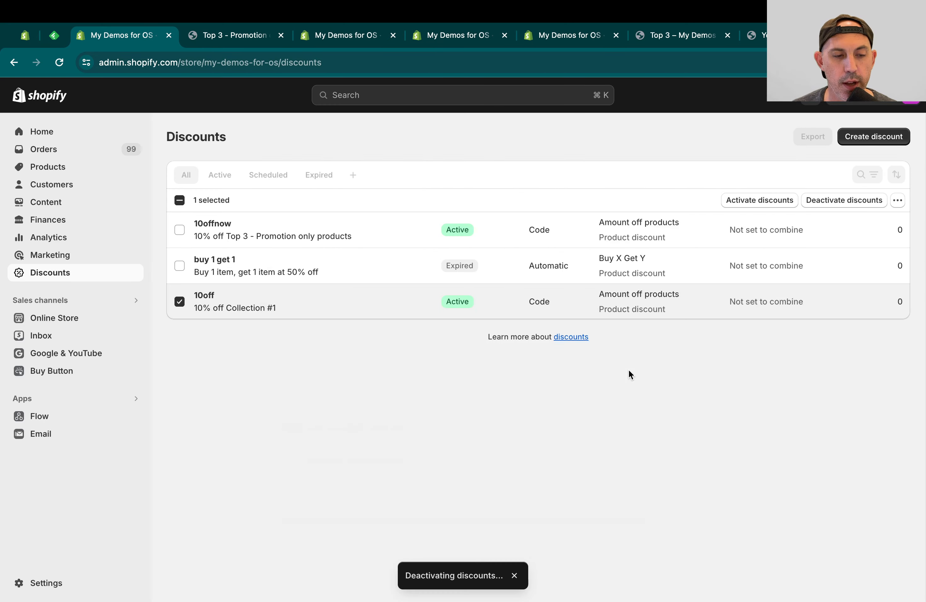
Load the top-3 collection page on the online store and open Product B, Product A and Product C in separate tabs
click(257, 35)
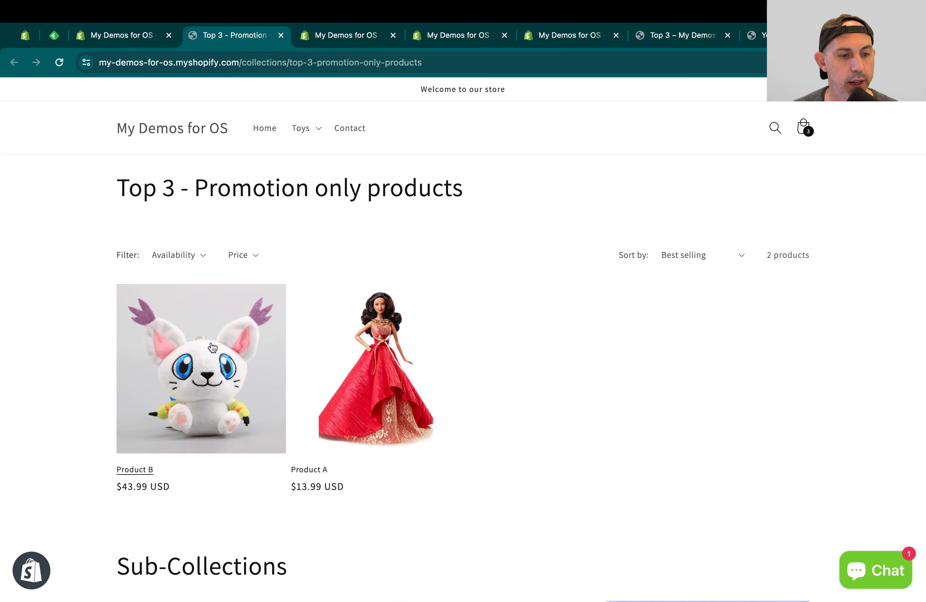
drag(307, 65, 598, 48)
text(3)
key(Return)
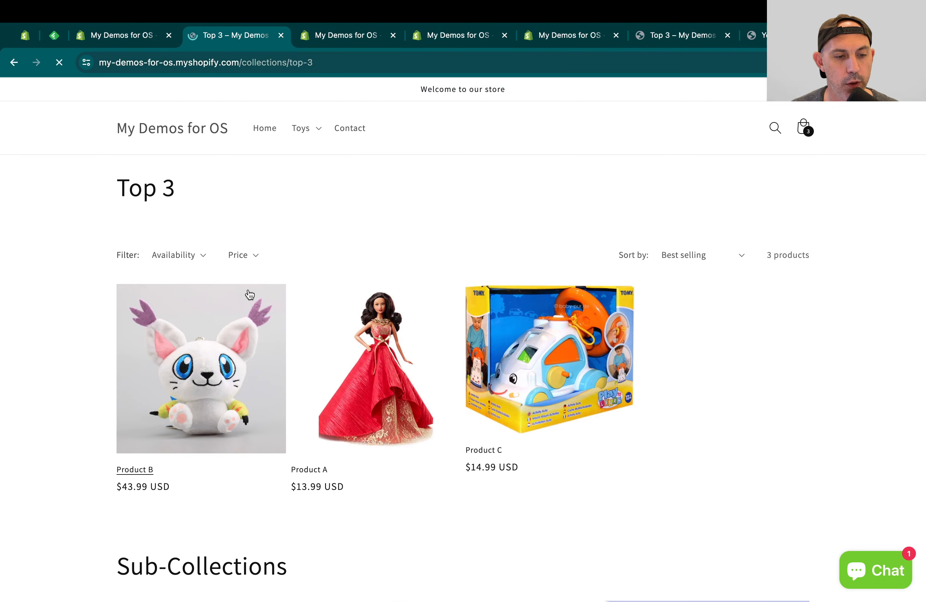
super+click(239, 352)
super+click(403, 359)
super+click(505, 336)
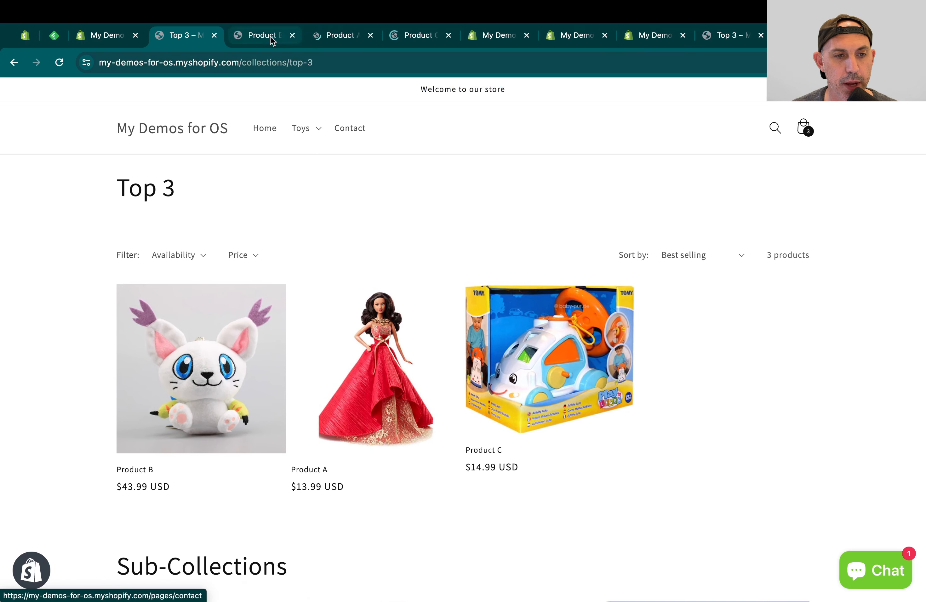
Open the store cart from the Product B page and remove all the products from it
click(266, 36)
click(652, 339)
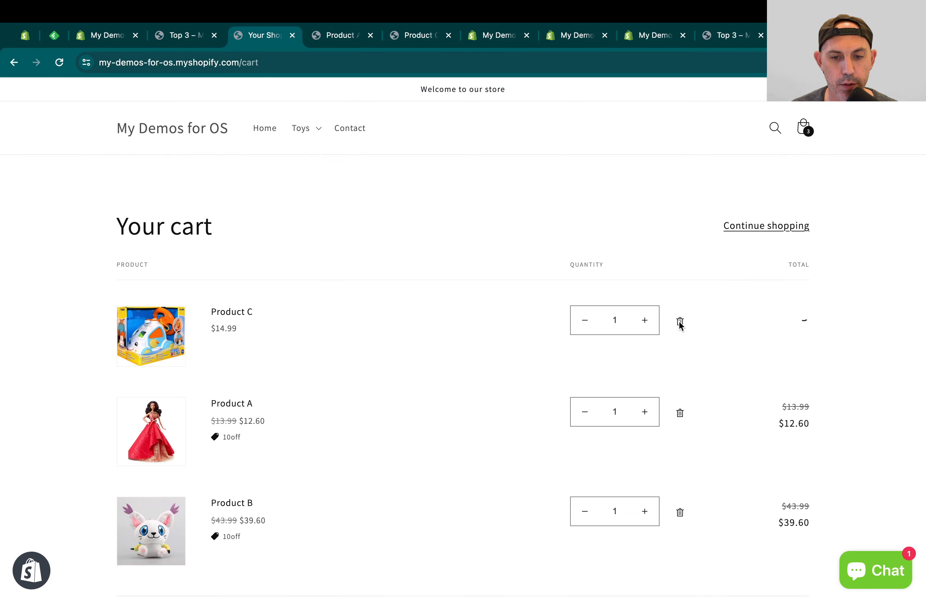
click(680, 323)
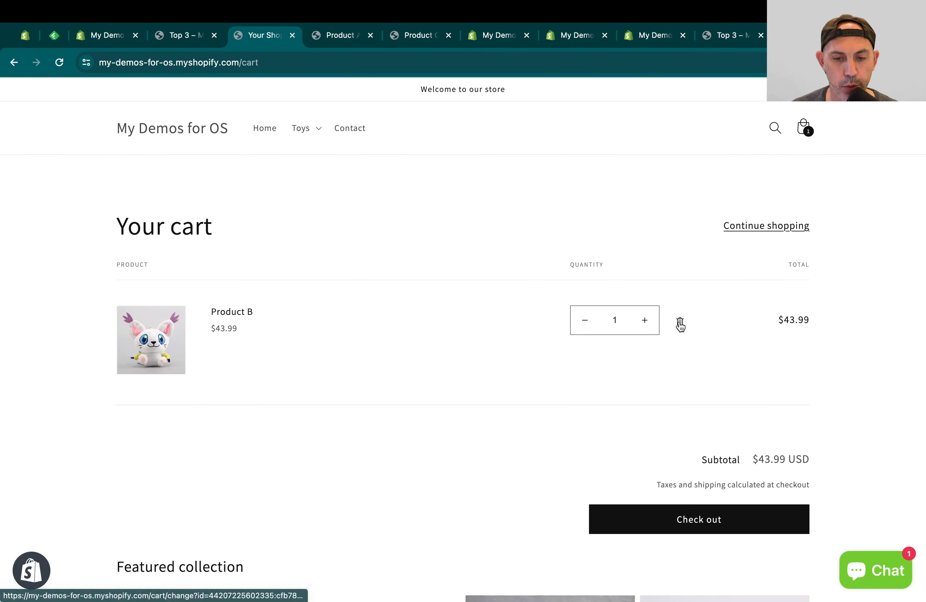
click(680, 322)
Add one each of Product B, Product A and Product C to the cart from their product pages and view the cart
click(14, 63)
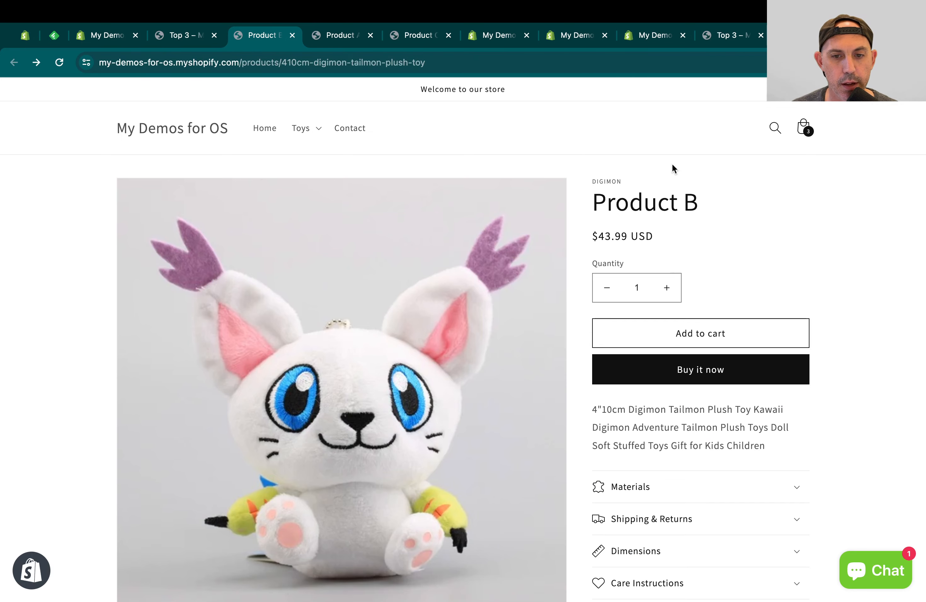
click(683, 330)
click(351, 39)
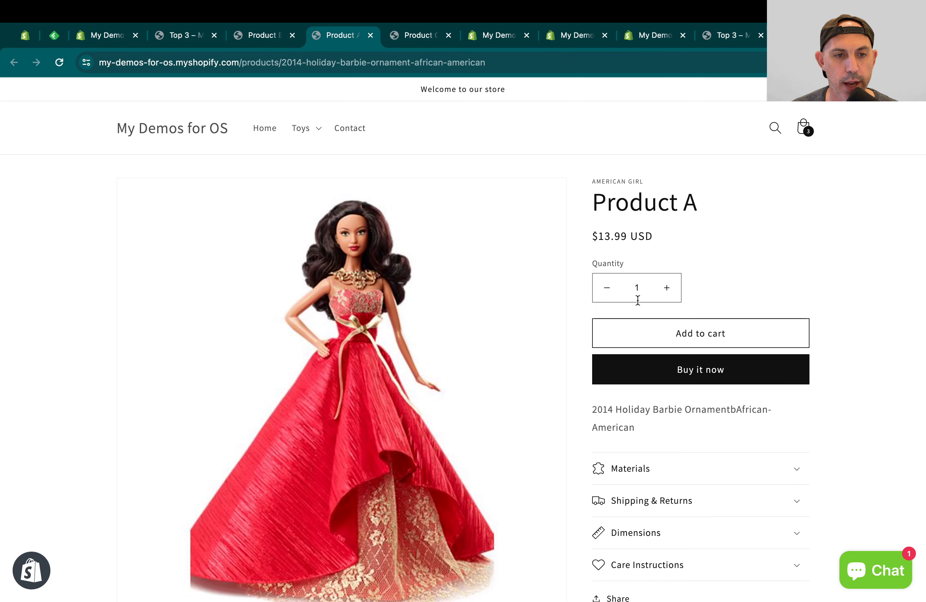
click(699, 335)
click(423, 43)
click(732, 332)
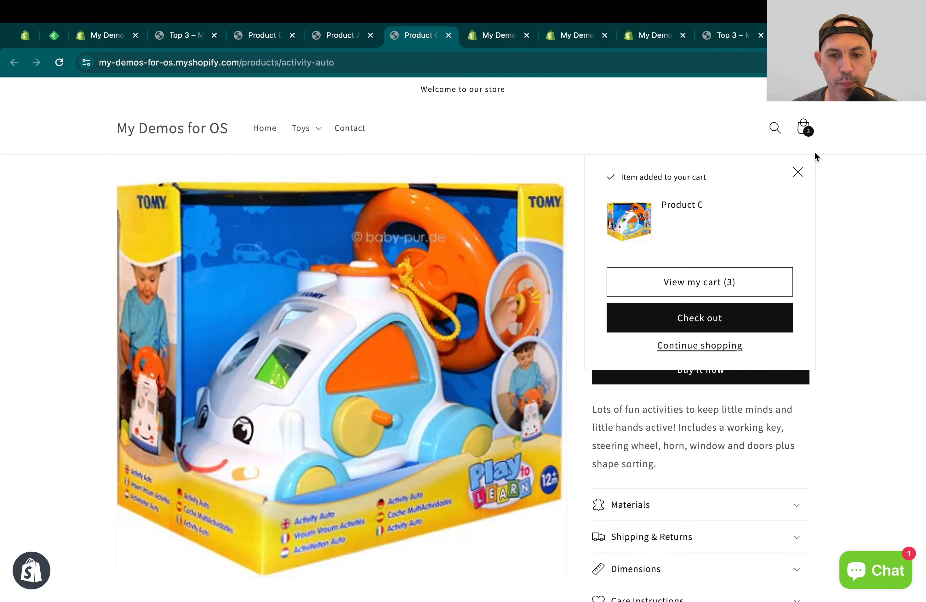
click(703, 282)
scroll(531, 350, down, 2)
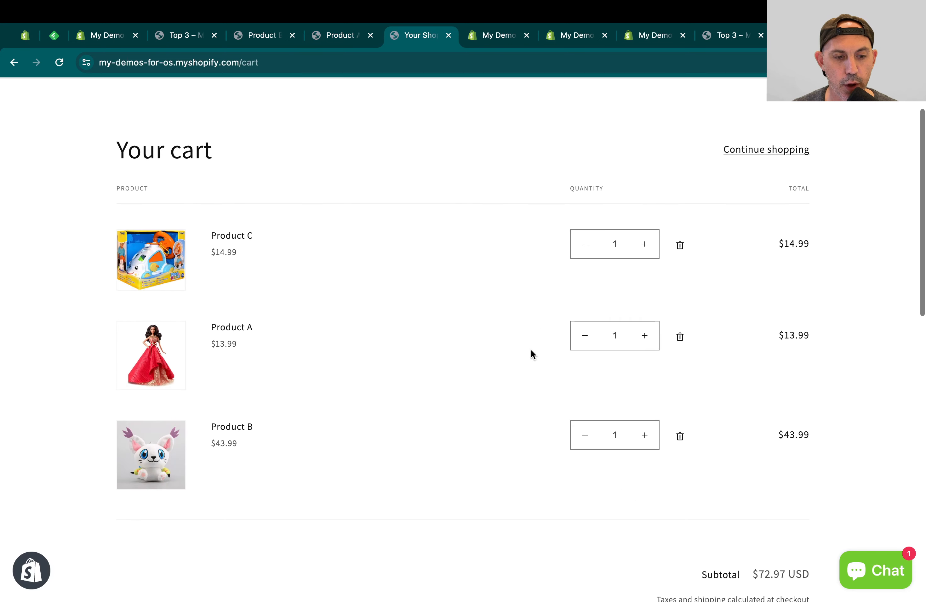
Return to the discounts list in the Shopify admin and open the 10offnow discount
click(100, 35)
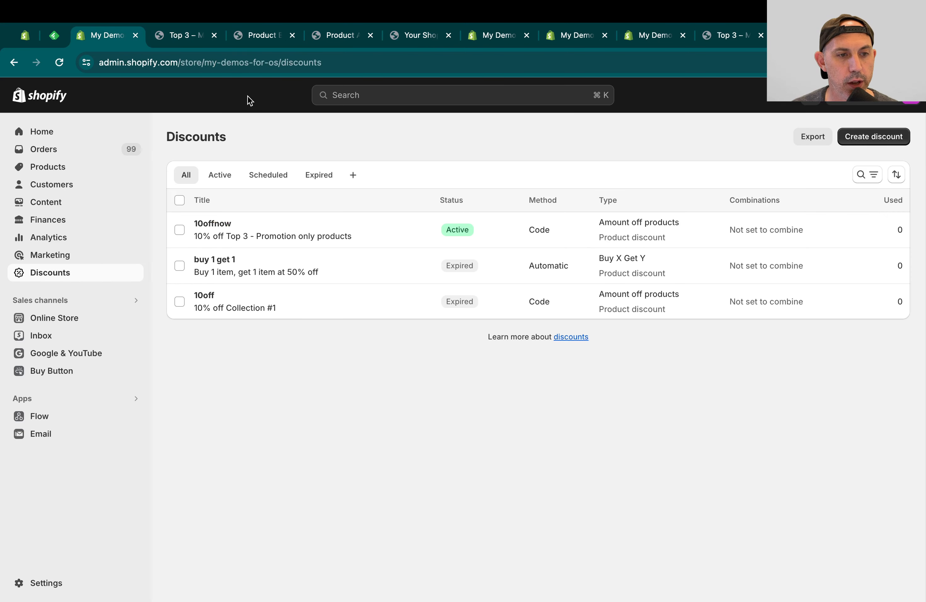
click(253, 300)
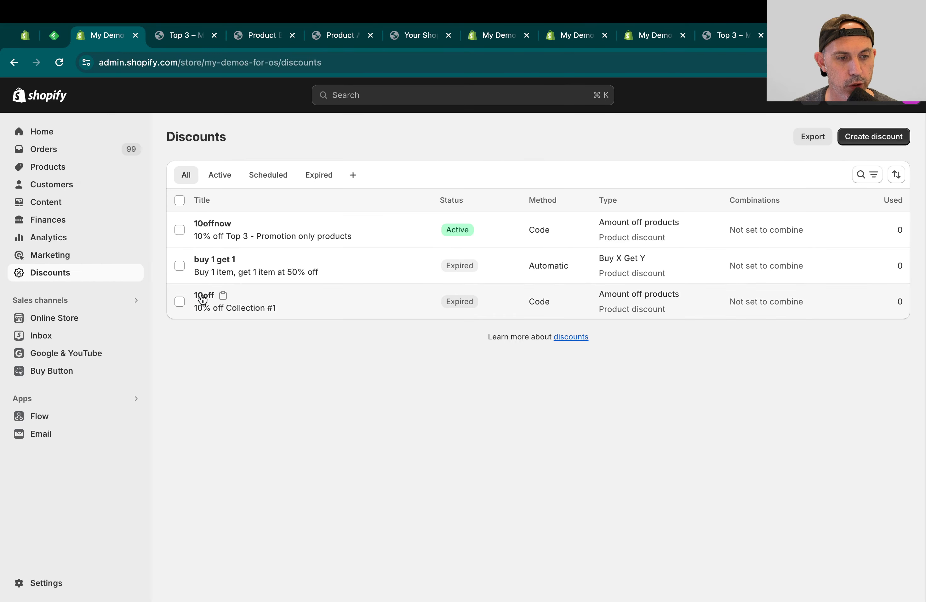
click(218, 224)
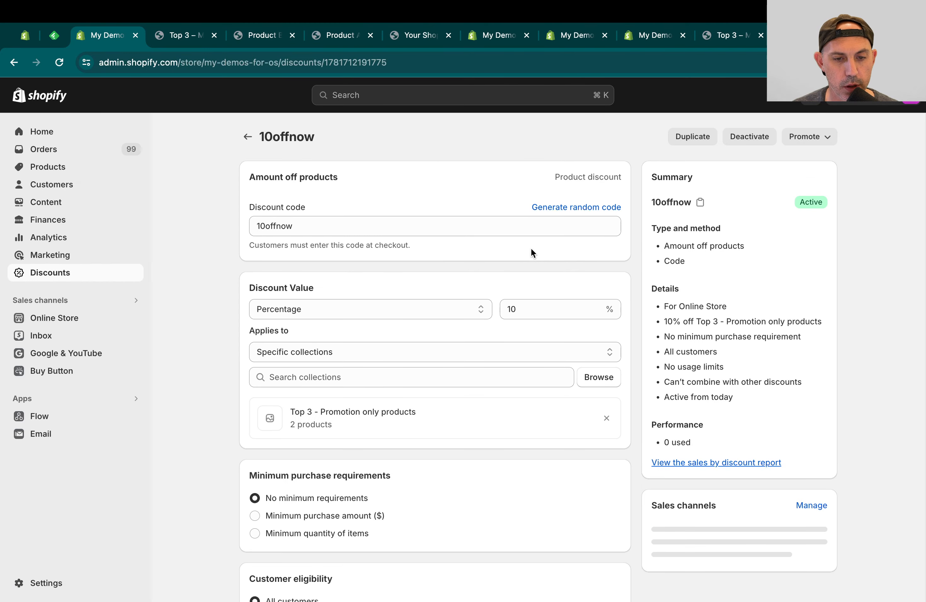
Copy the 10offnow discount code, switch to the online store, open the cart and proceed to checkout
double_click(470, 223)
click(210, 39)
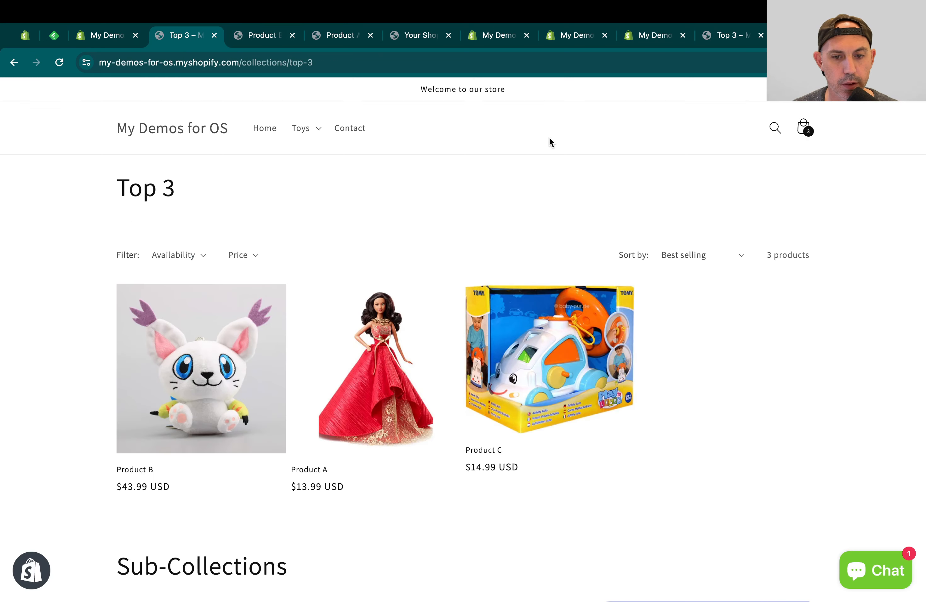
scroll(684, 342, down, 6)
scroll(685, 341, up, 6)
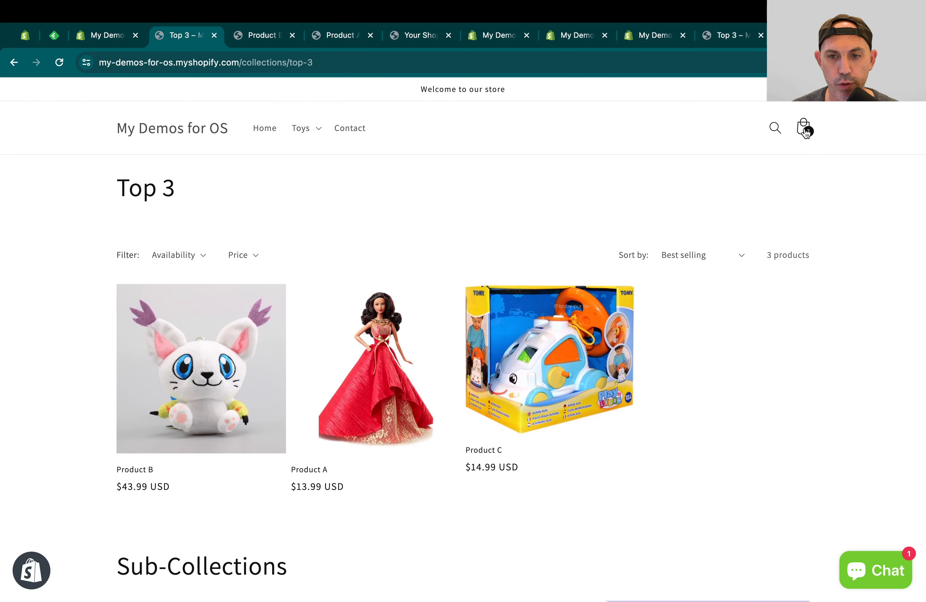
click(805, 131)
scroll(691, 352, down, 5)
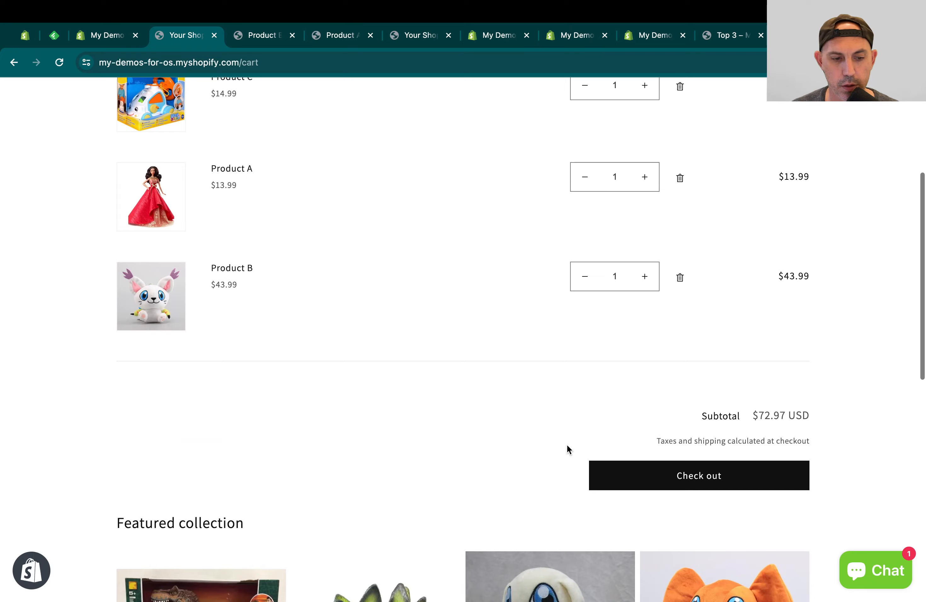
scroll(567, 444, down, 5)
click(689, 247)
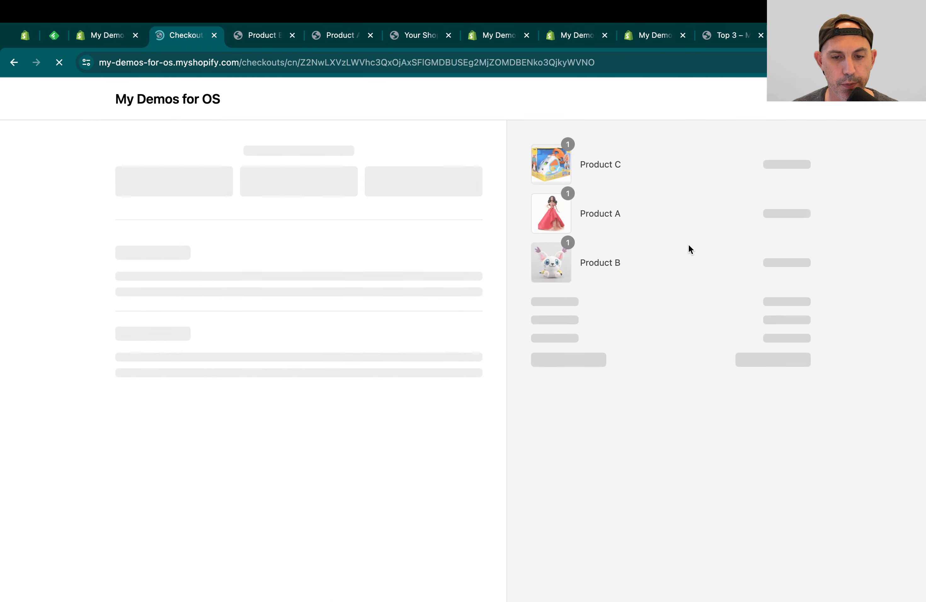
Apply the discount code 10offnow to the order at checkout
click(689, 309)
text(10offnow)
click(792, 311)
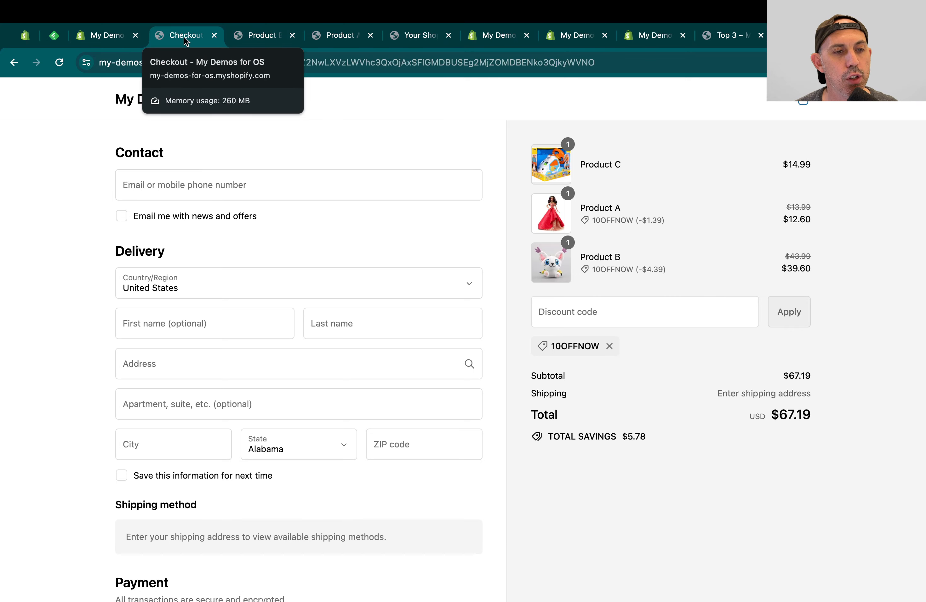
Reopen the 10offnow discount in the Shopify admin to review its collection setting, and go to the products list
click(108, 35)
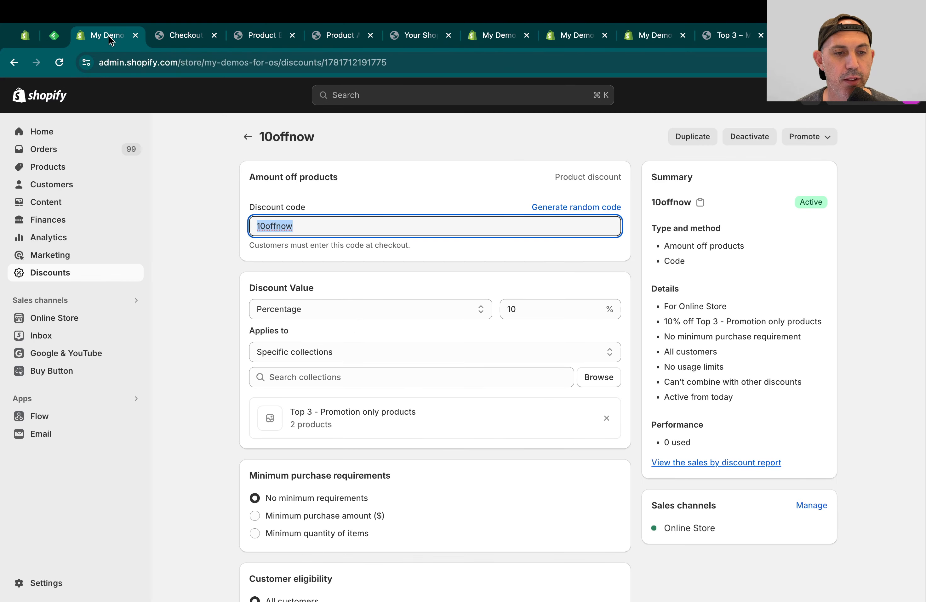
click(89, 275)
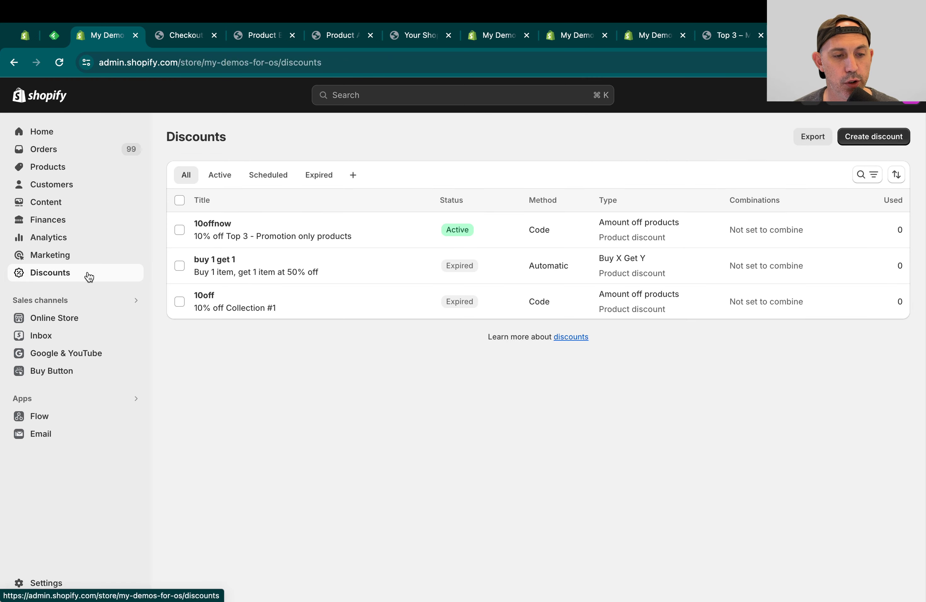
click(216, 228)
scroll(450, 354, down, 1)
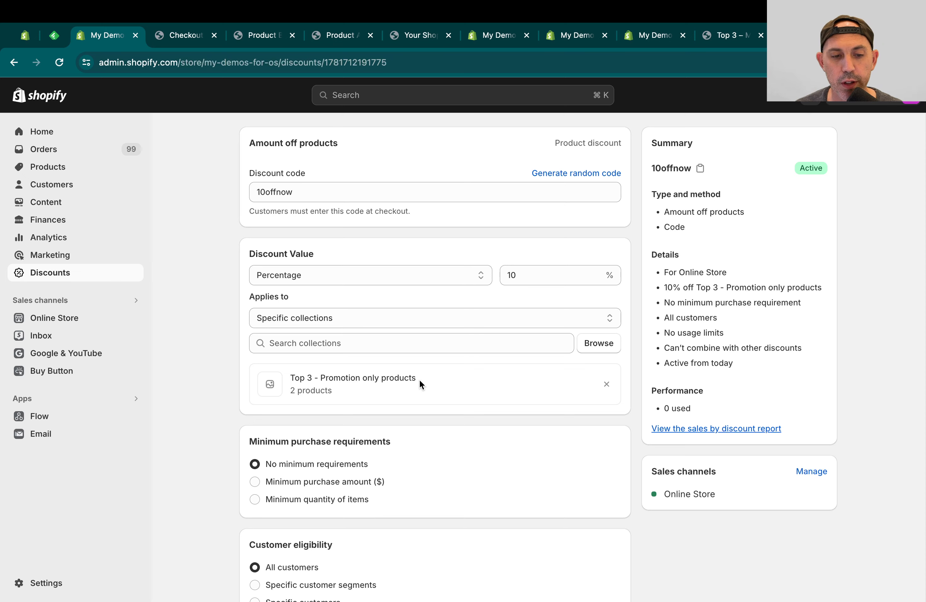
scroll(419, 383, up, 2)
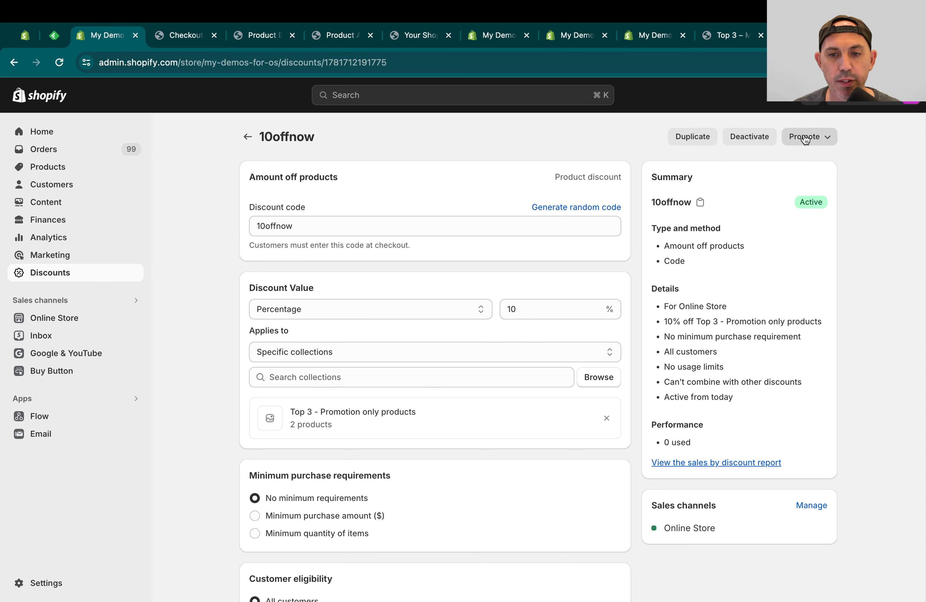
click(90, 166)
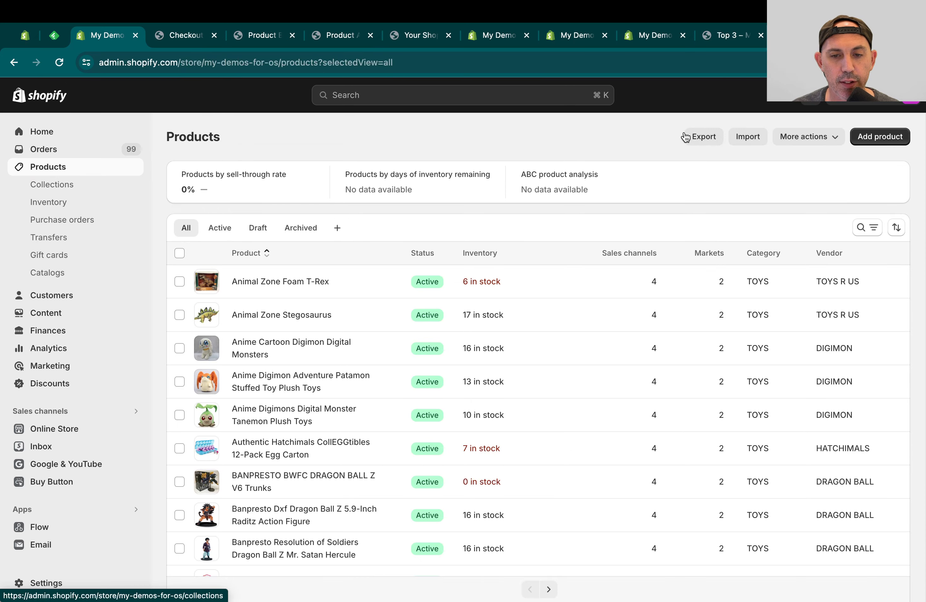
Return to the Product B page on the online store and load the store's sitemap.xml in its place
click(262, 36)
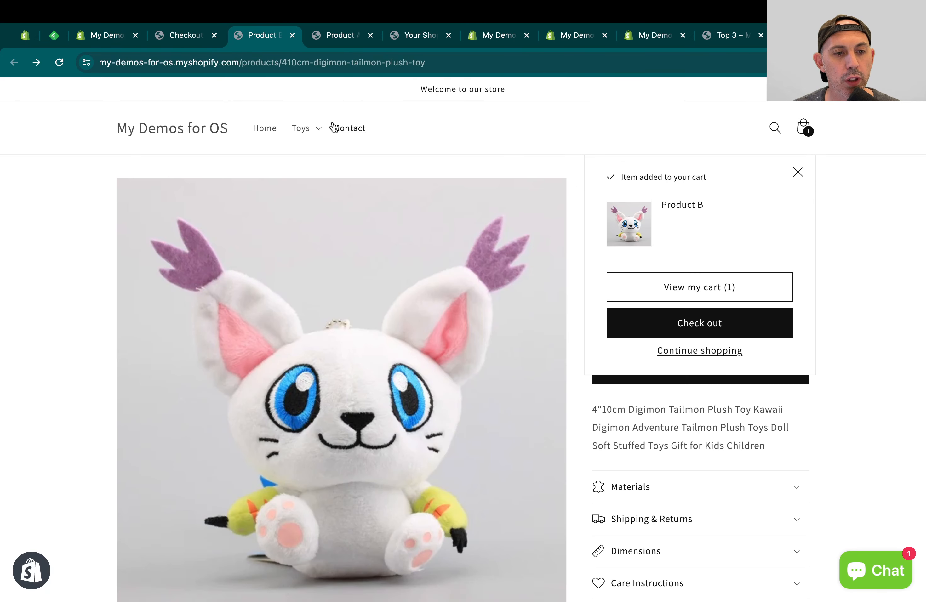
click(304, 133)
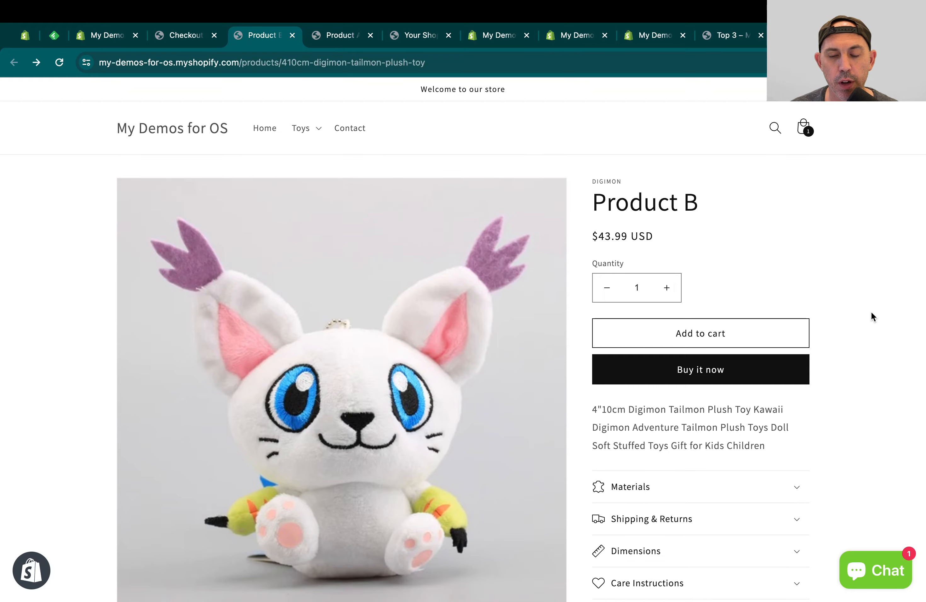
scroll(872, 313, down, 15)
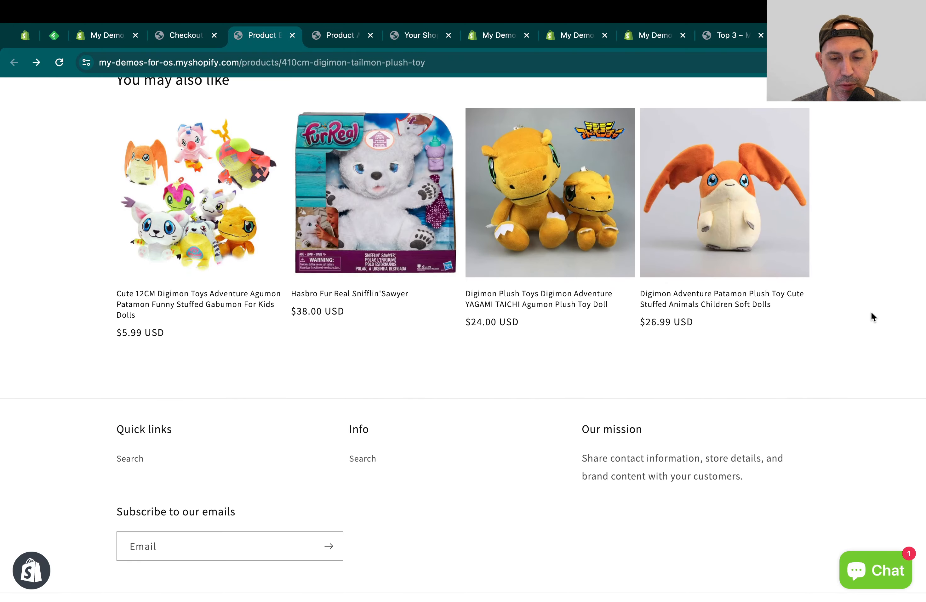
click(188, 44)
click(247, 49)
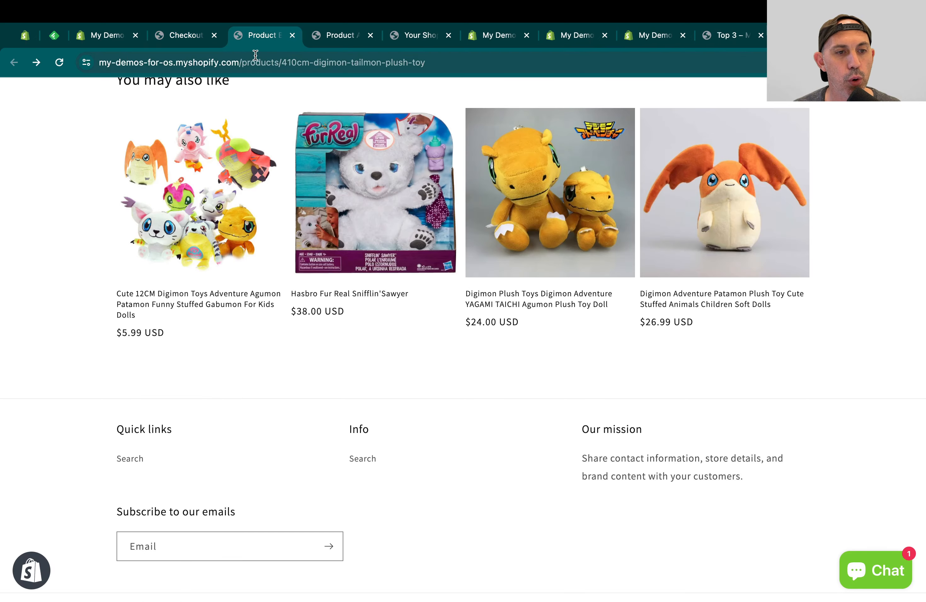
drag(240, 62, 533, 61)
text(/site)
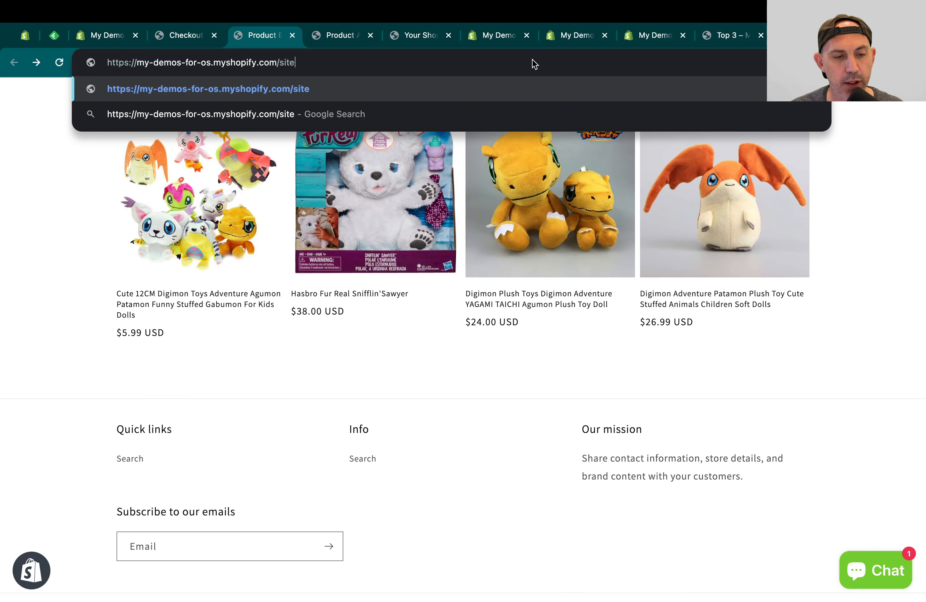
text(map.xml)
key(Return)
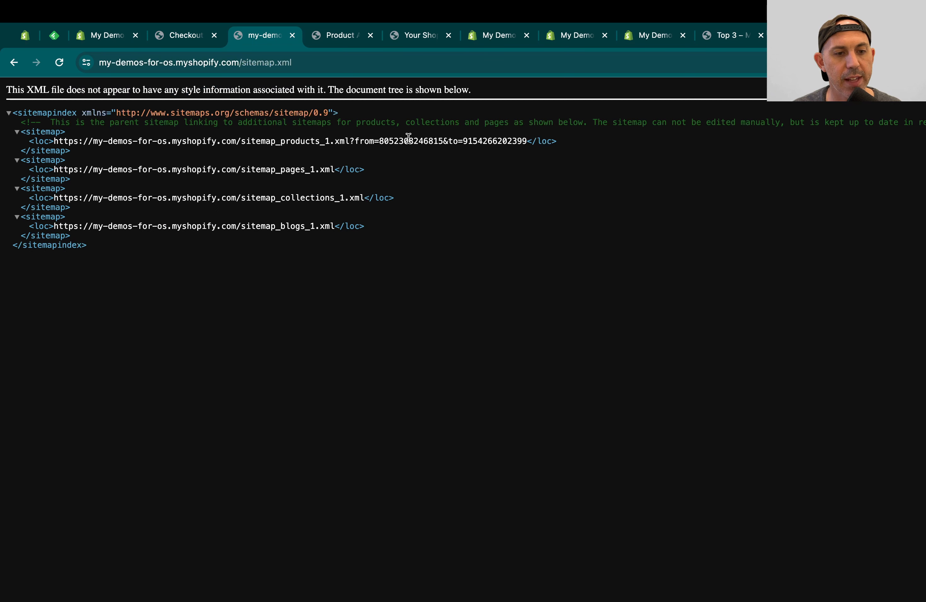
Copy the sitemap_collections_1.xml address from the sitemap index and load it in the same browser tab
drag(364, 198, 53, 198)
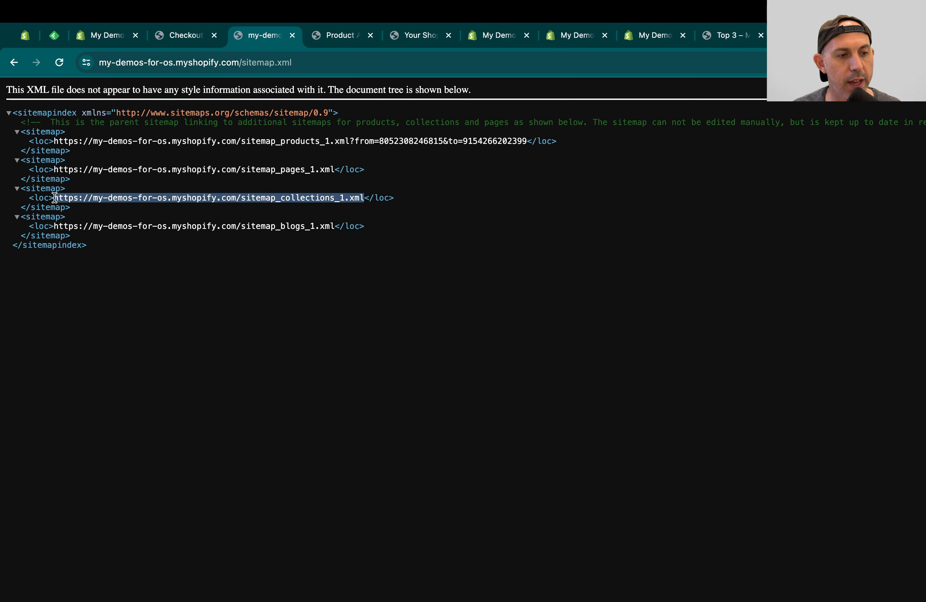
key(super+c)
click(258, 63)
key(super+v)
key(Return)
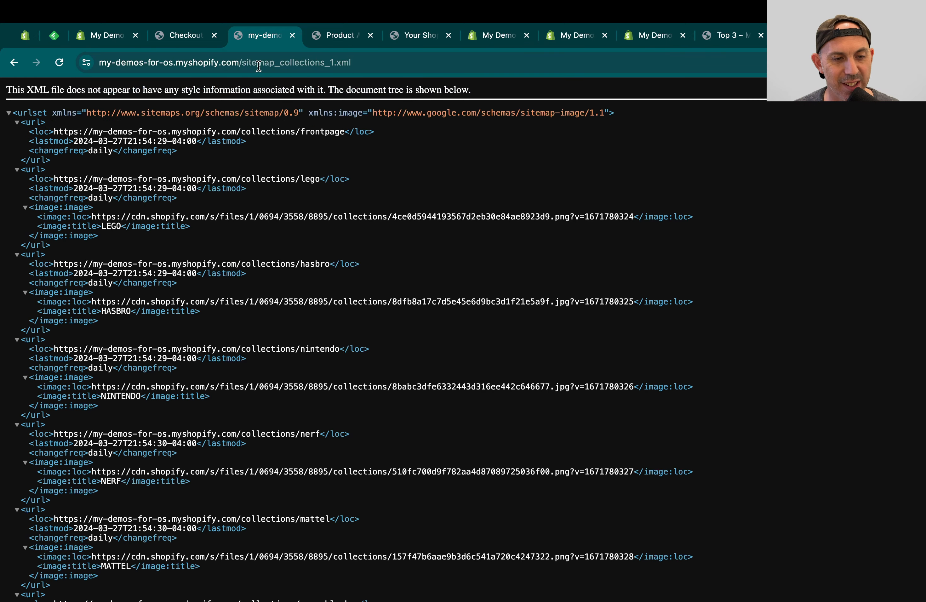
Find top-3 in the collections sitemap, copy the top-3-promotion-only-products address and load that collection page
key(super+f)
text(top-3)
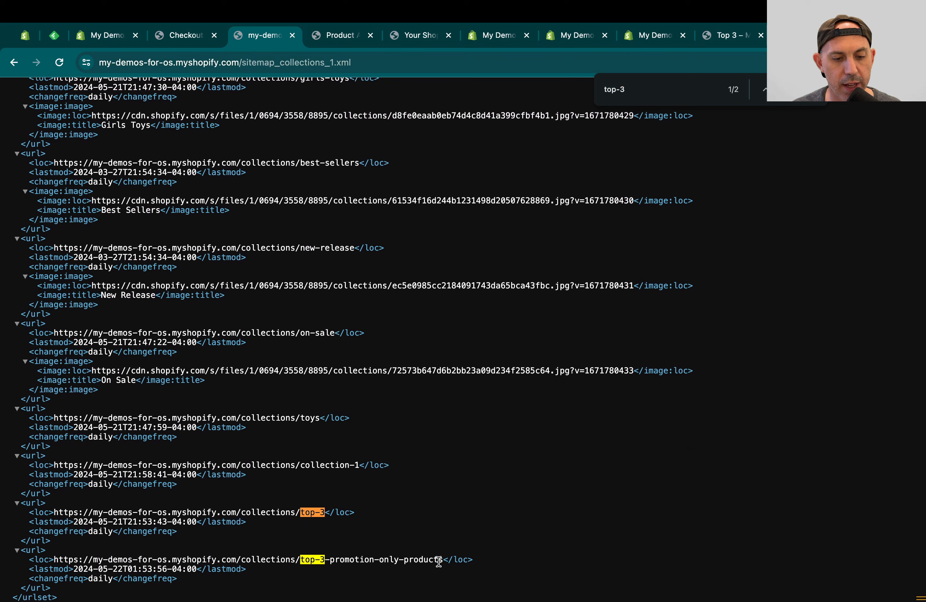
triple_click(439, 561)
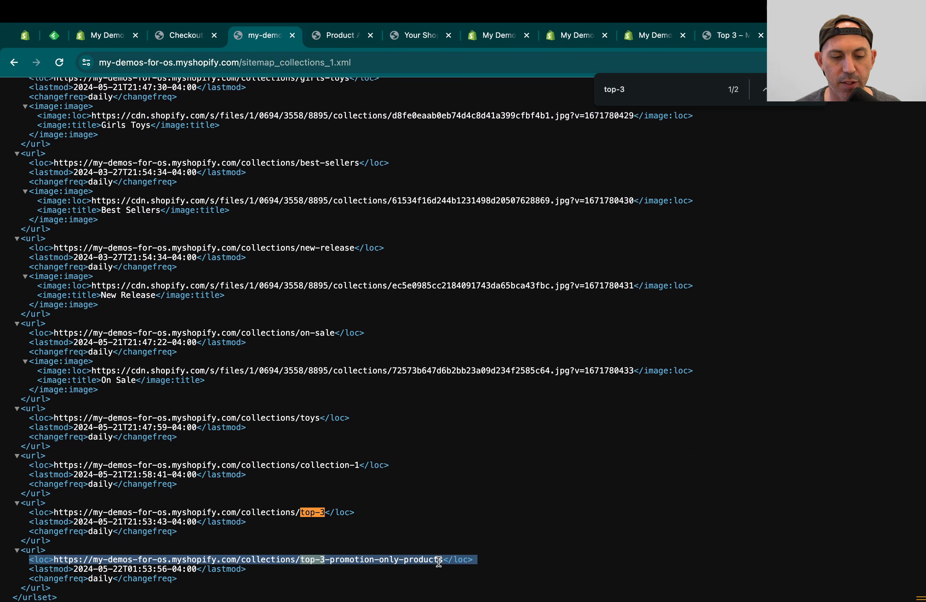
drag(443, 560, 54, 559)
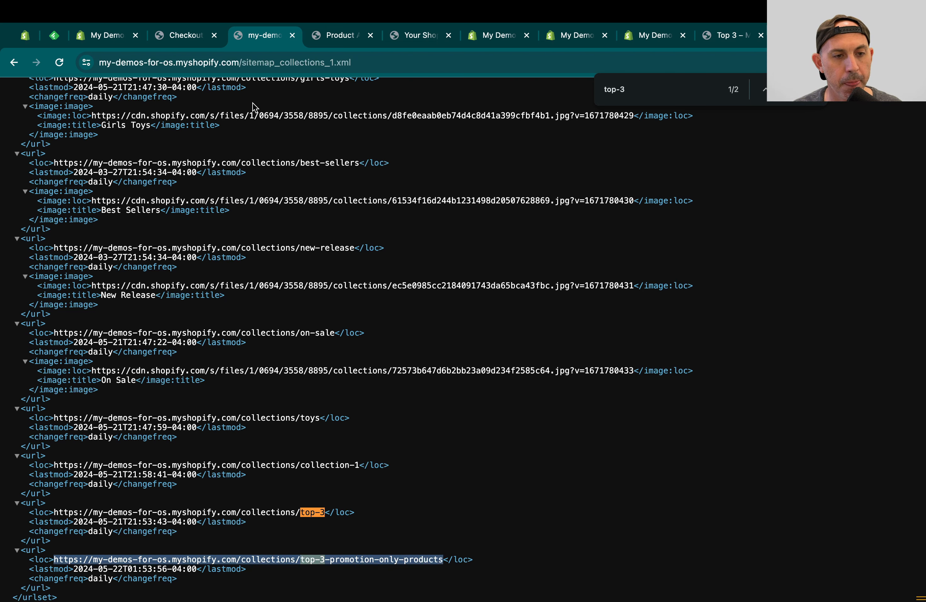
click(288, 62)
key(super+v)
key(Return)
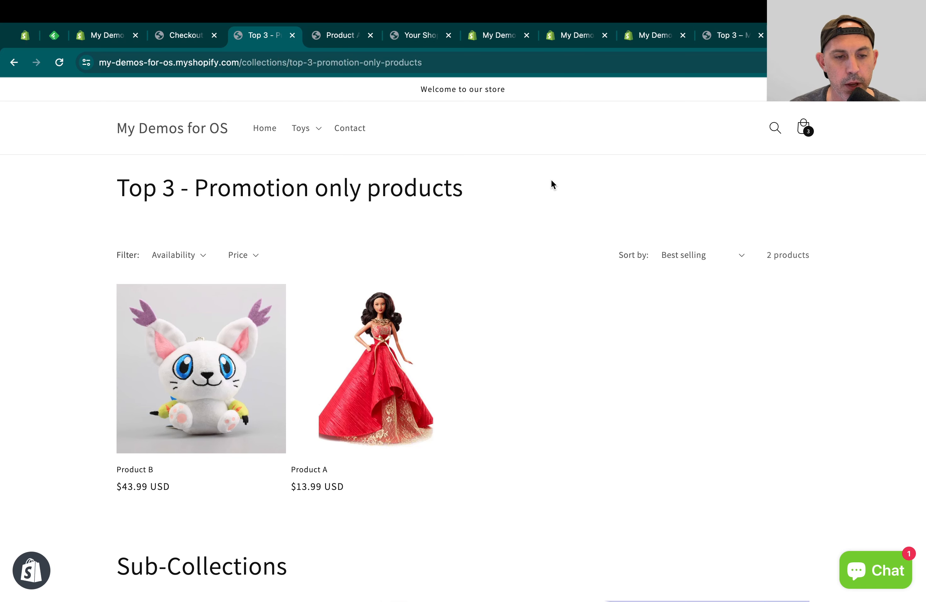
Examine the promotion-only collection's title and web address, and view the page's source code
triple_click(502, 197)
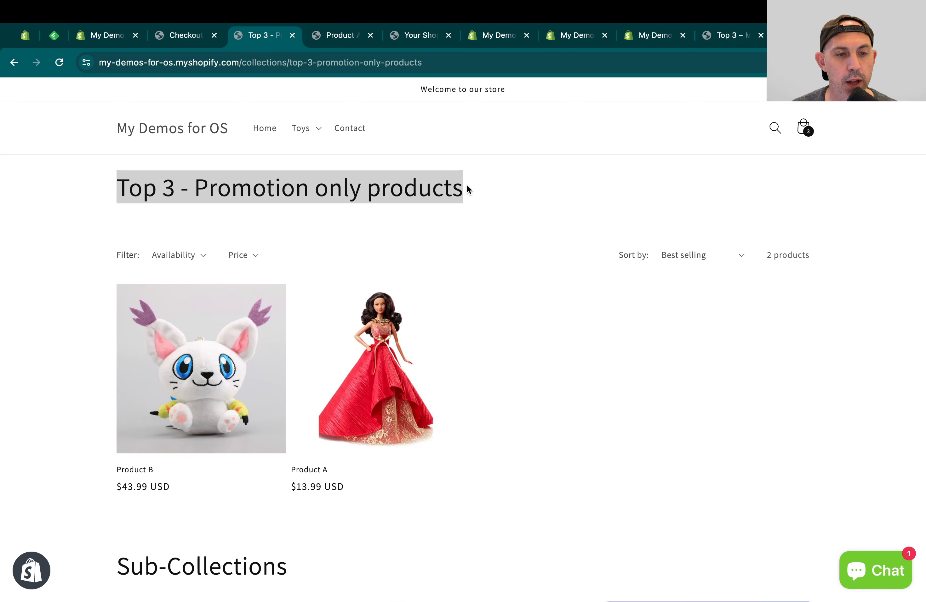
drag(241, 62, 437, 64)
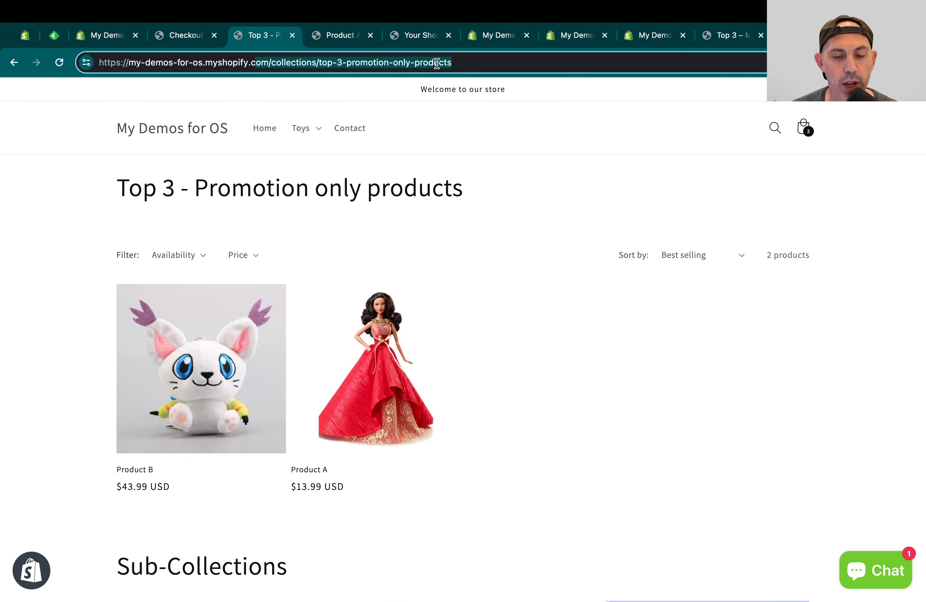
click(556, 183)
right_click(556, 183)
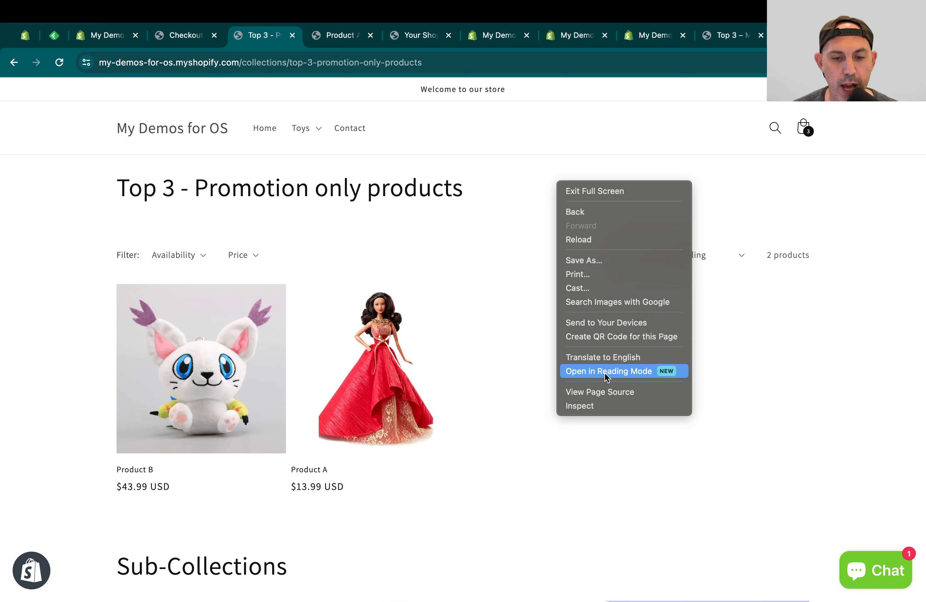
click(610, 391)
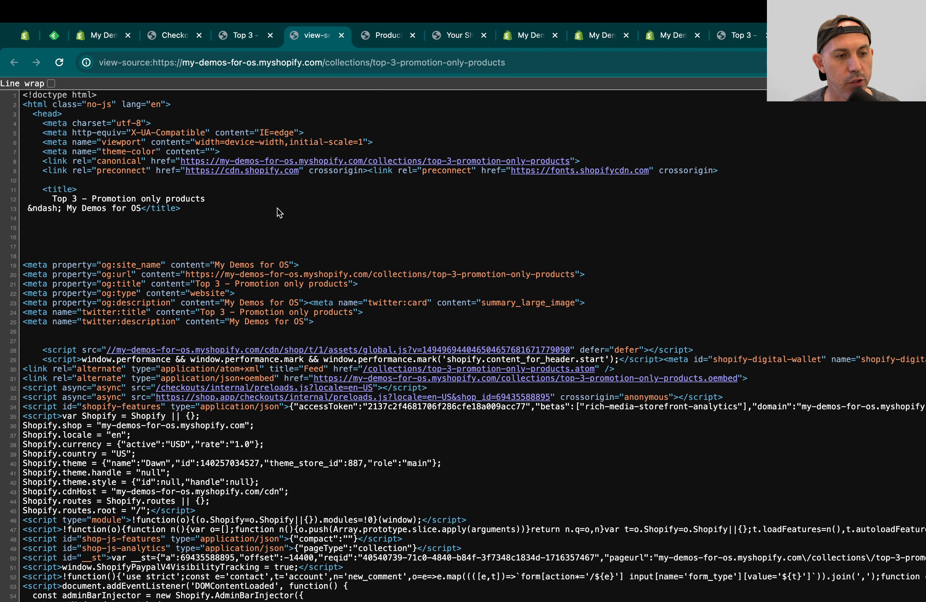
Return to the Shopify admin, examine the collection metafield definition Hide from Search Engines in the custom data settings, and close the settings
click(168, 35)
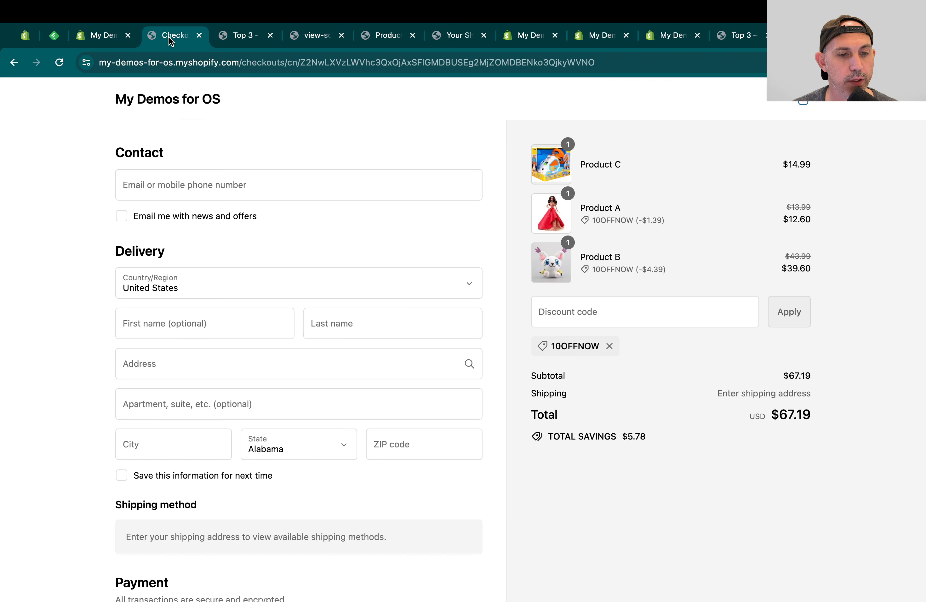
click(111, 35)
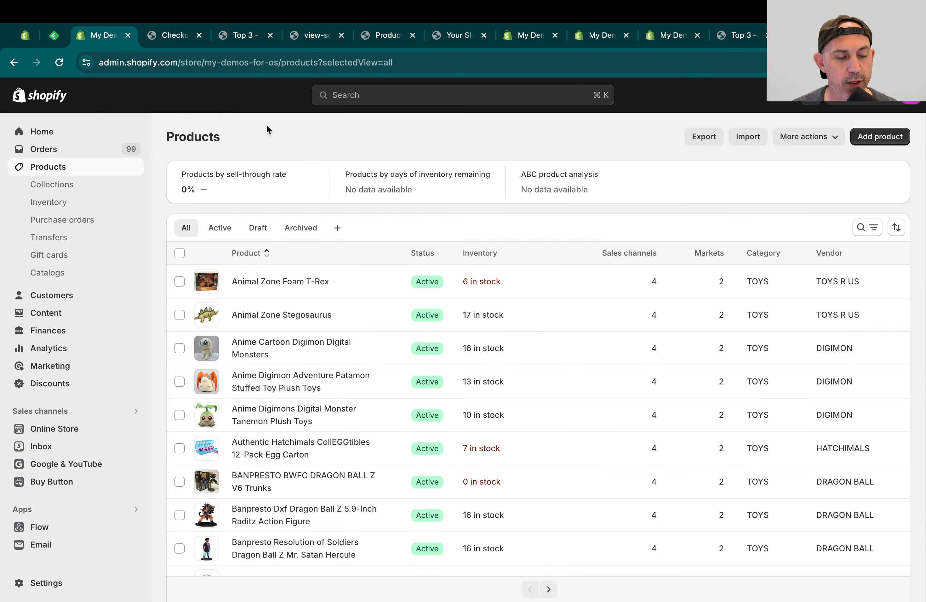
scroll(84, 524, down, 2)
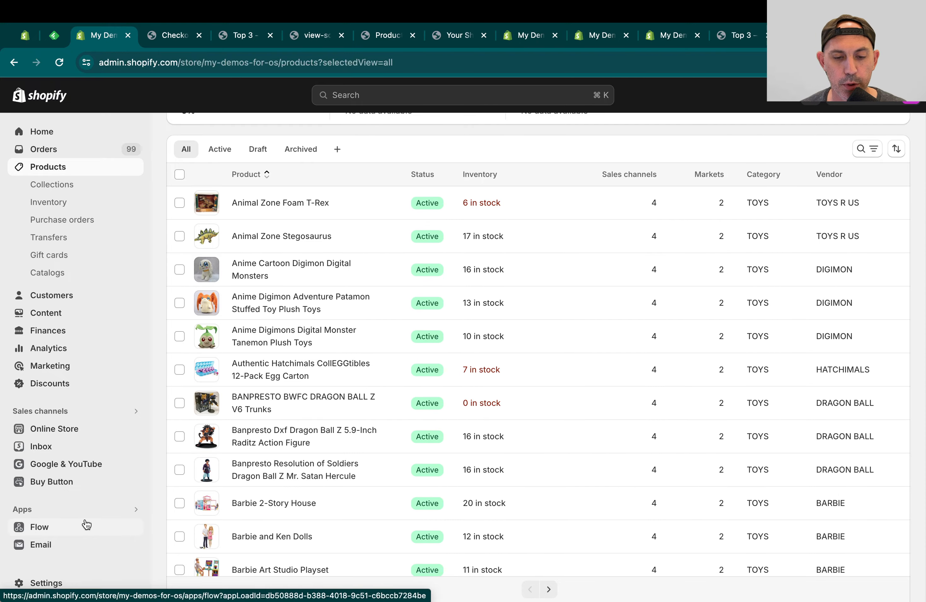
click(66, 584)
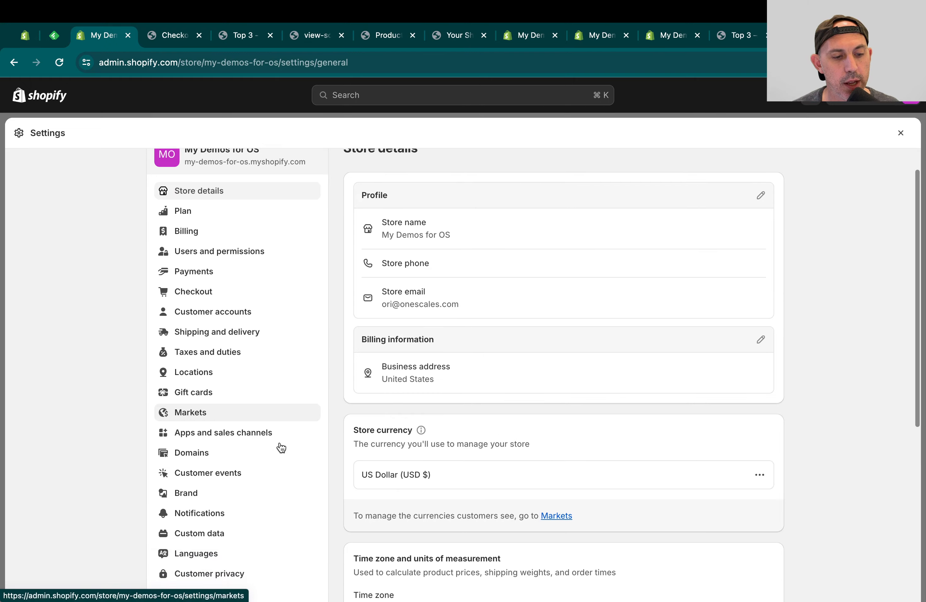
scroll(281, 447, down, 3)
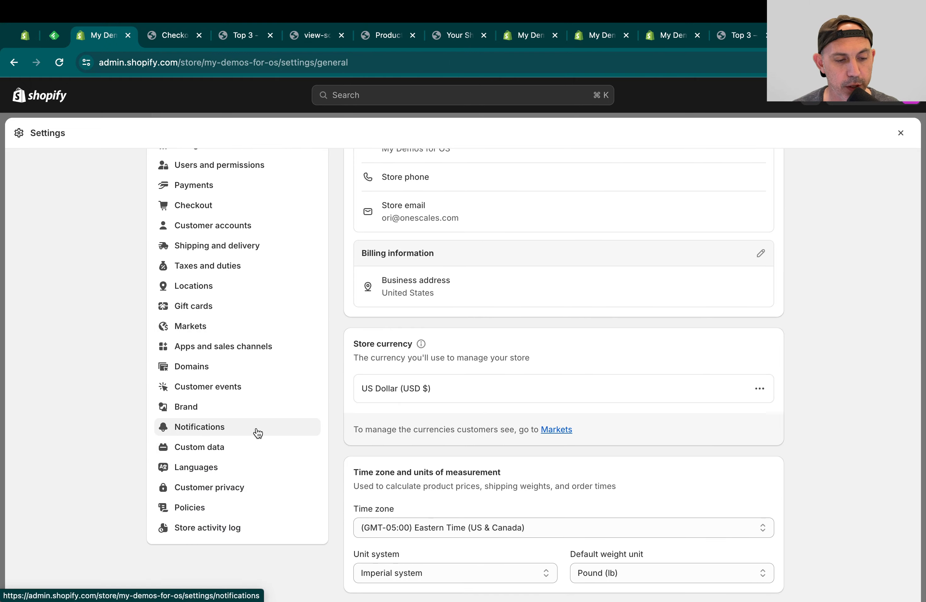
click(245, 447)
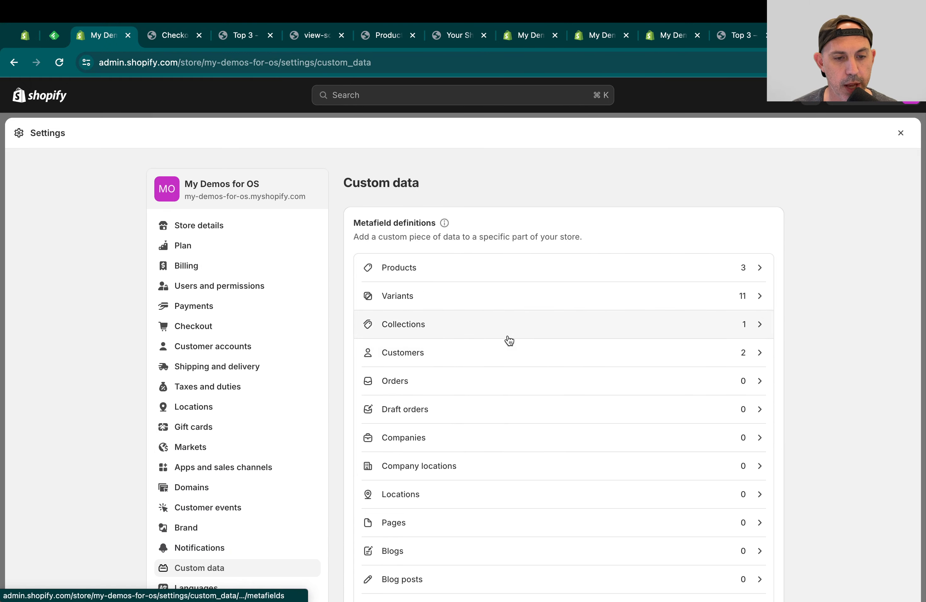
click(452, 333)
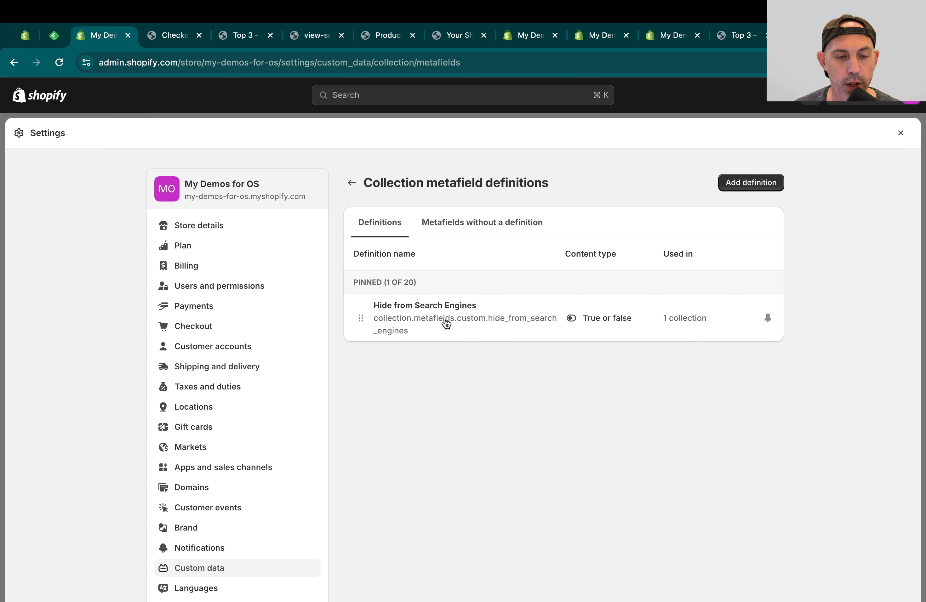
click(462, 305)
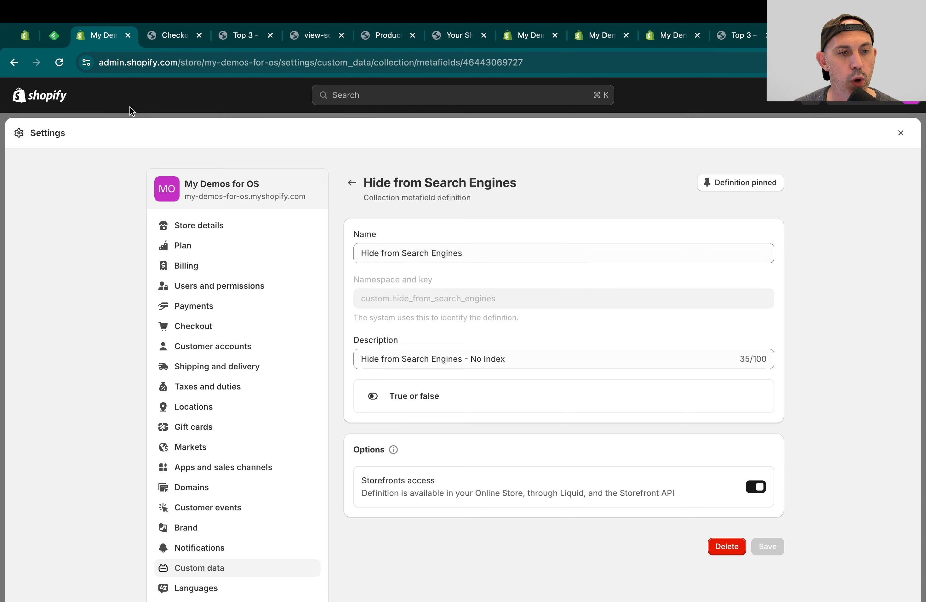
key(Escape)
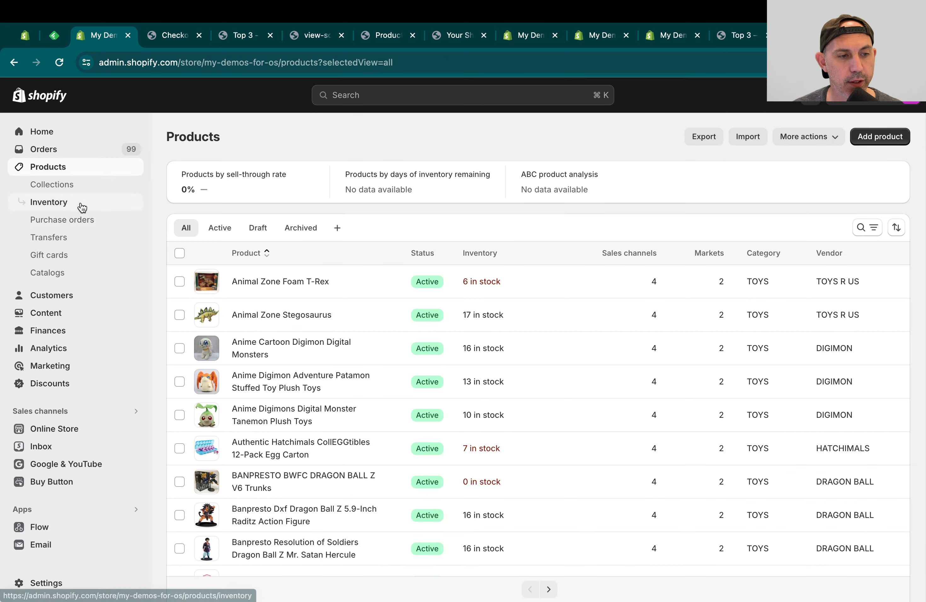
Set the Hide from Search Engines metafield of the Top 3 - Promotion only products collection to True and save the collection
click(69, 186)
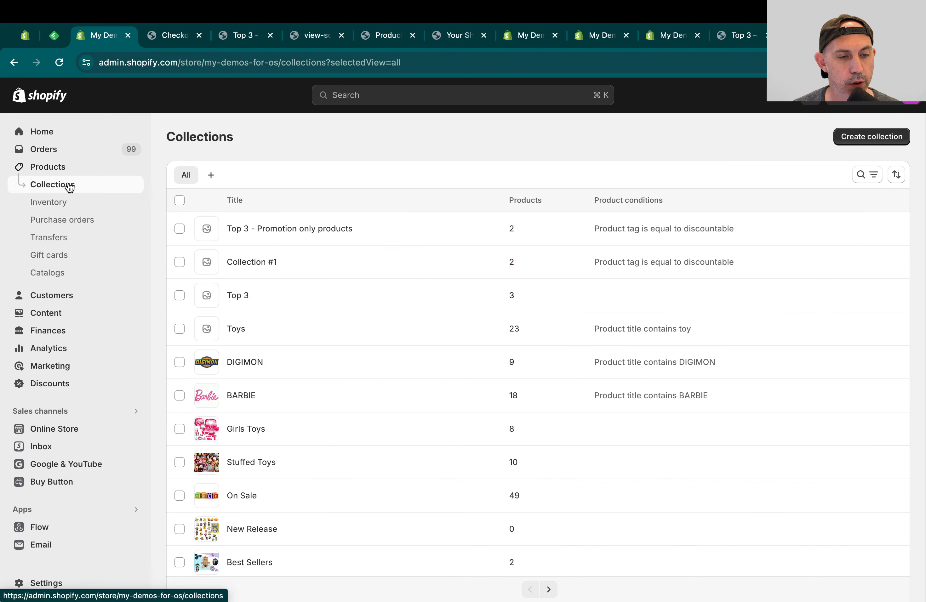
click(296, 229)
scroll(676, 414, down, 7)
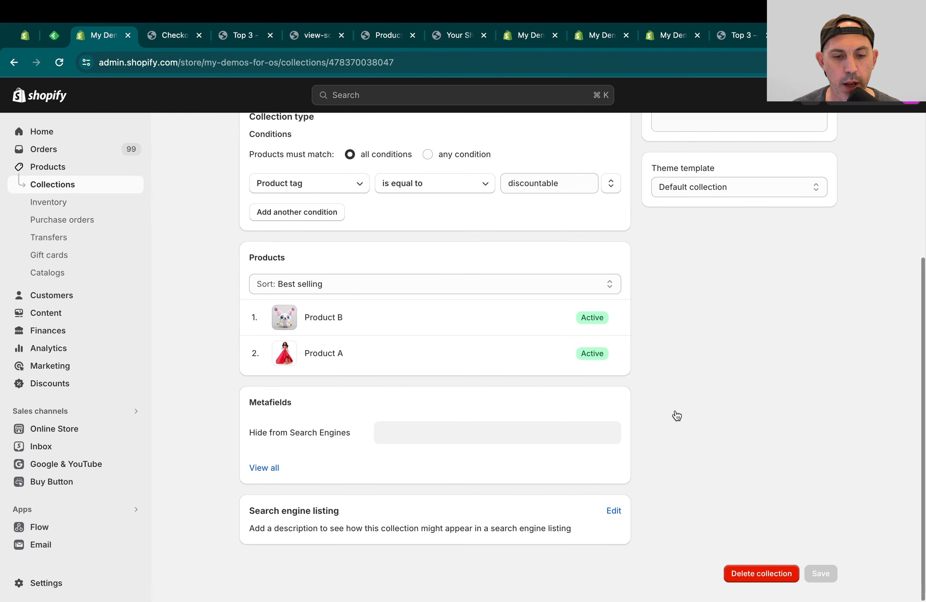
click(423, 438)
click(397, 442)
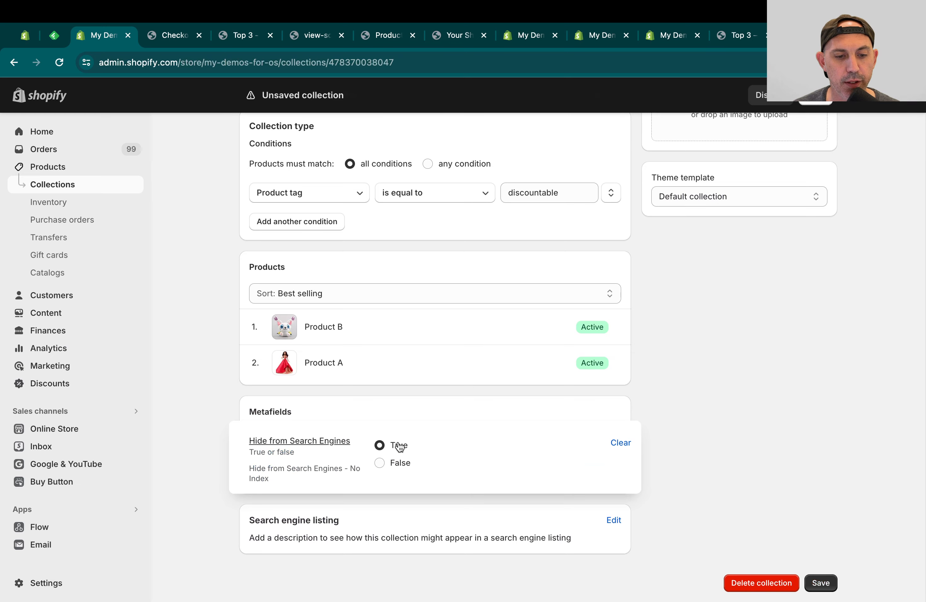
click(680, 399)
click(816, 96)
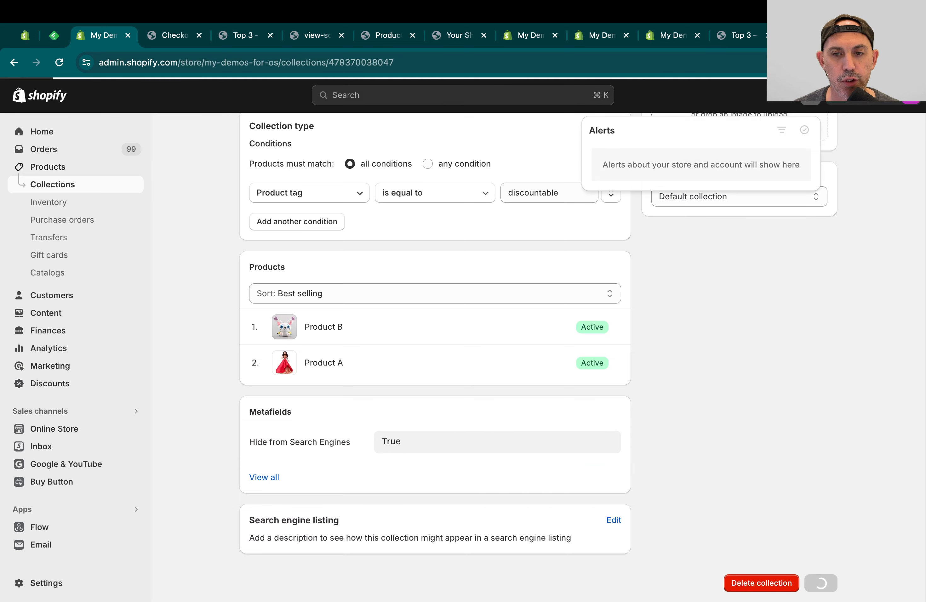
Reload the storefront page of the Top 3 - Promotion only products collection and view its page source
click(180, 35)
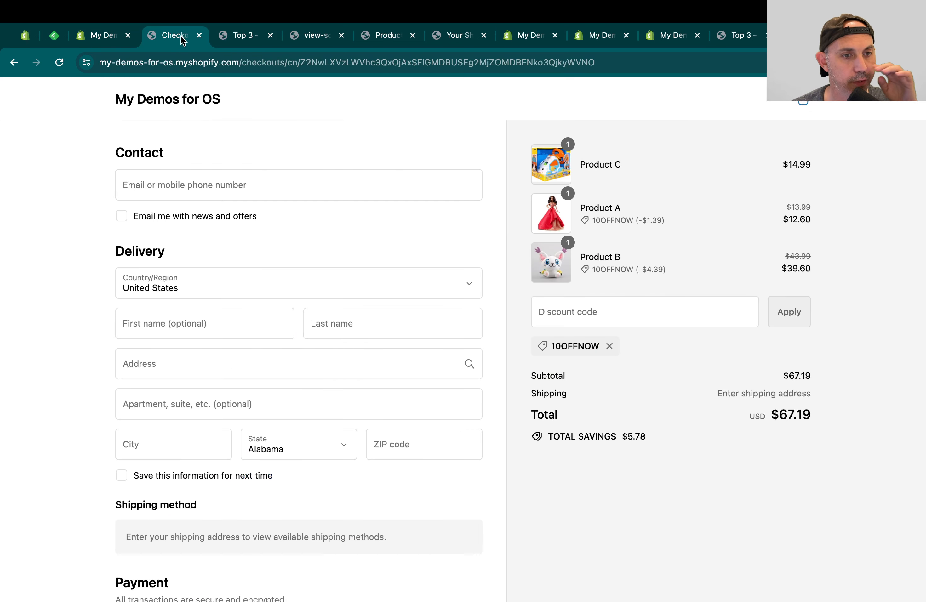
click(254, 37)
key(super+r)
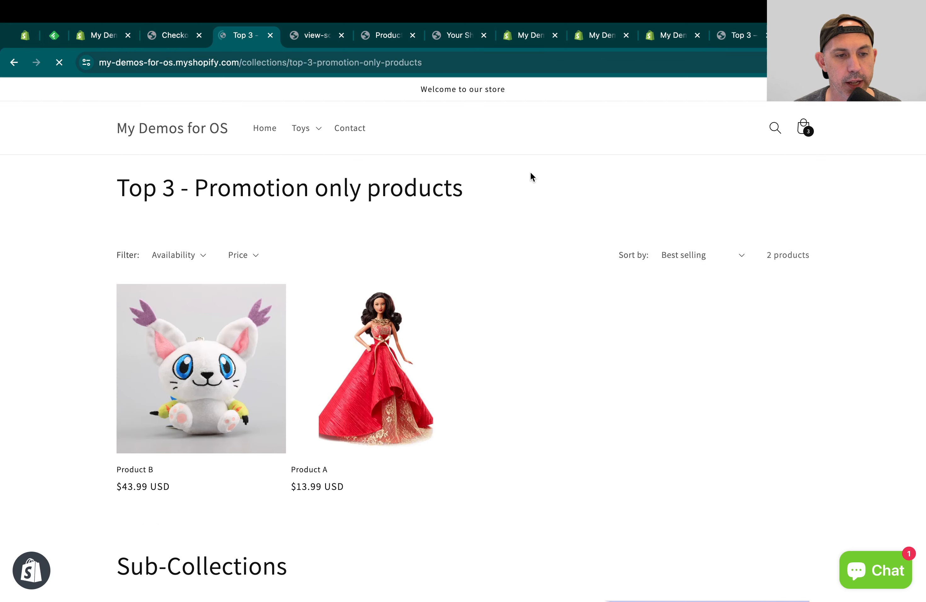
right_click(531, 173)
click(583, 382)
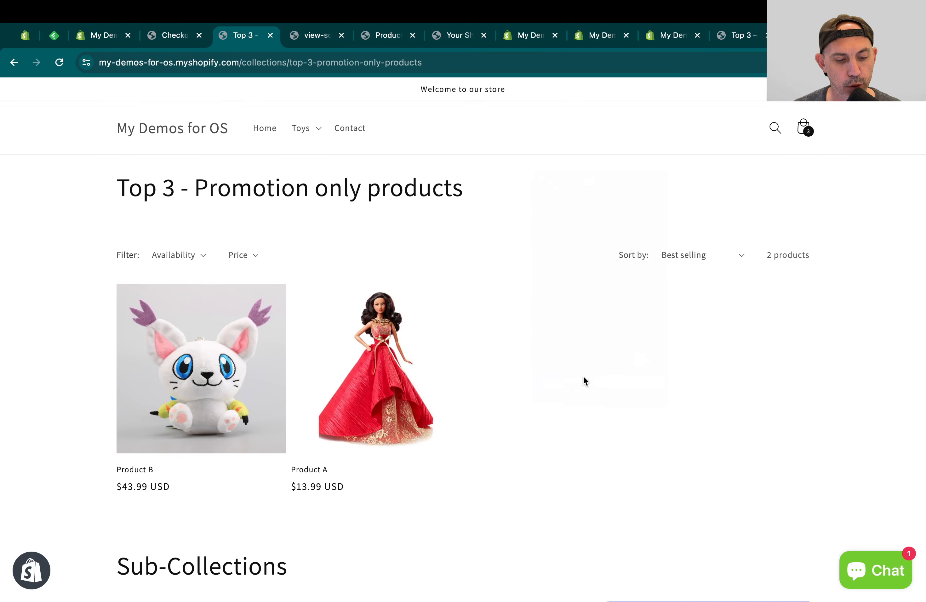
Examine the robots meta tag and its noindex content in the head of the collection's page source
drag(220, 190, 23, 189)
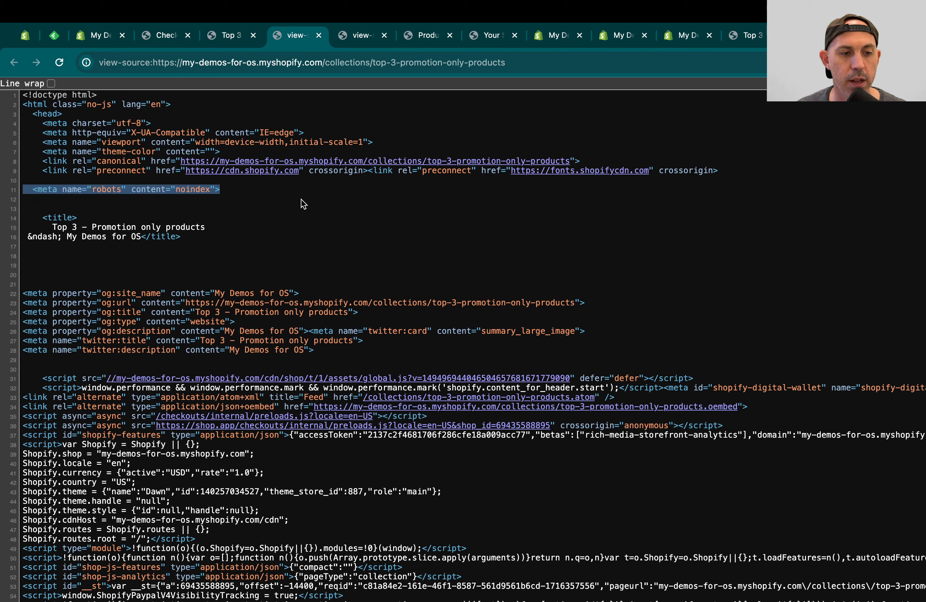
click(255, 202)
drag(150, 189, 245, 192)
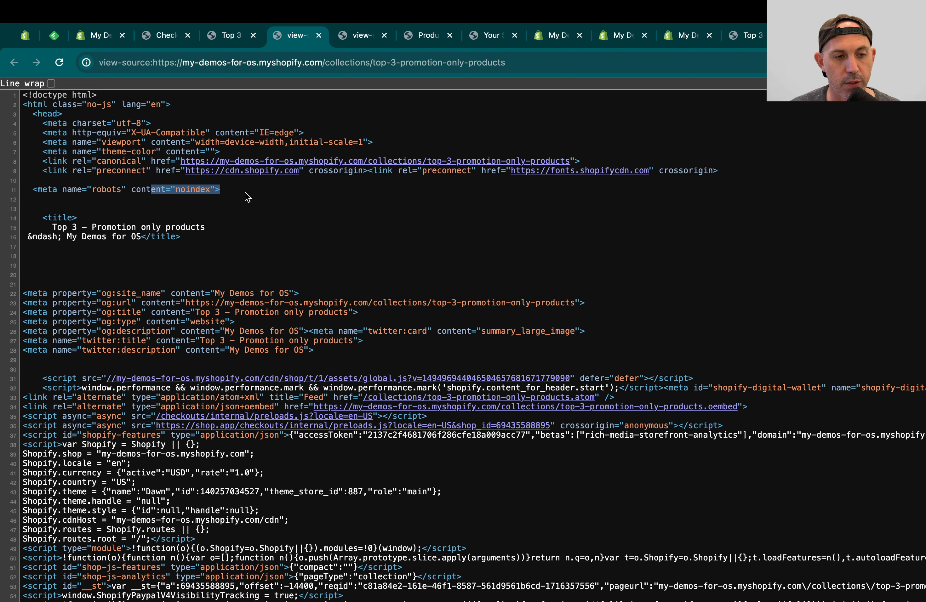
triple_click(245, 192)
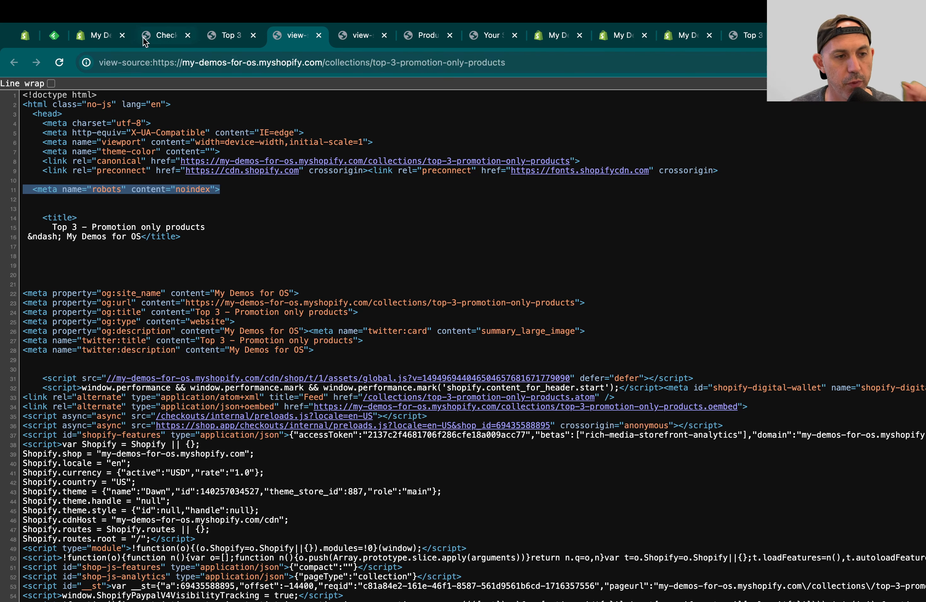
Return to the Shopify admin and open the code editor for the current Dawn theme
click(100, 36)
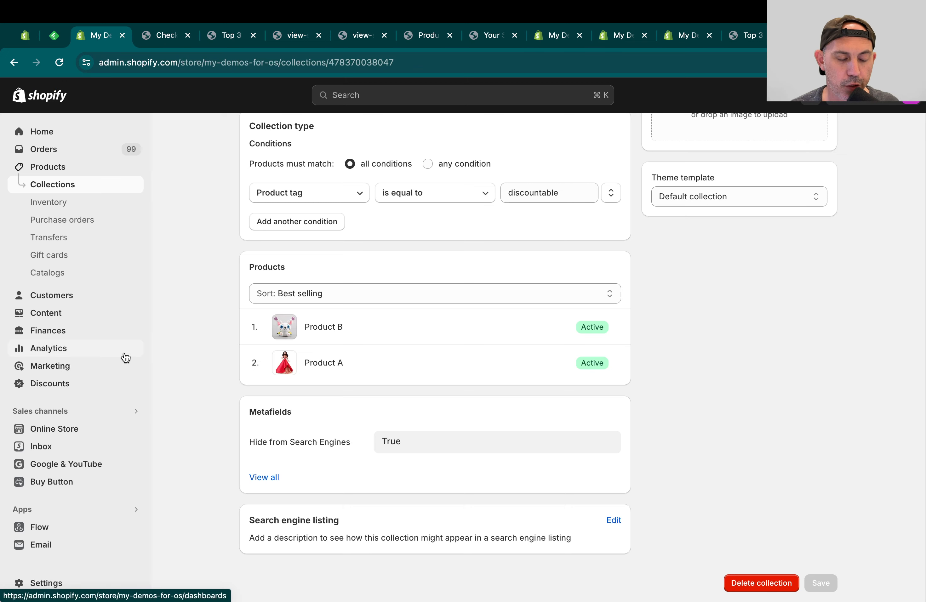
click(86, 429)
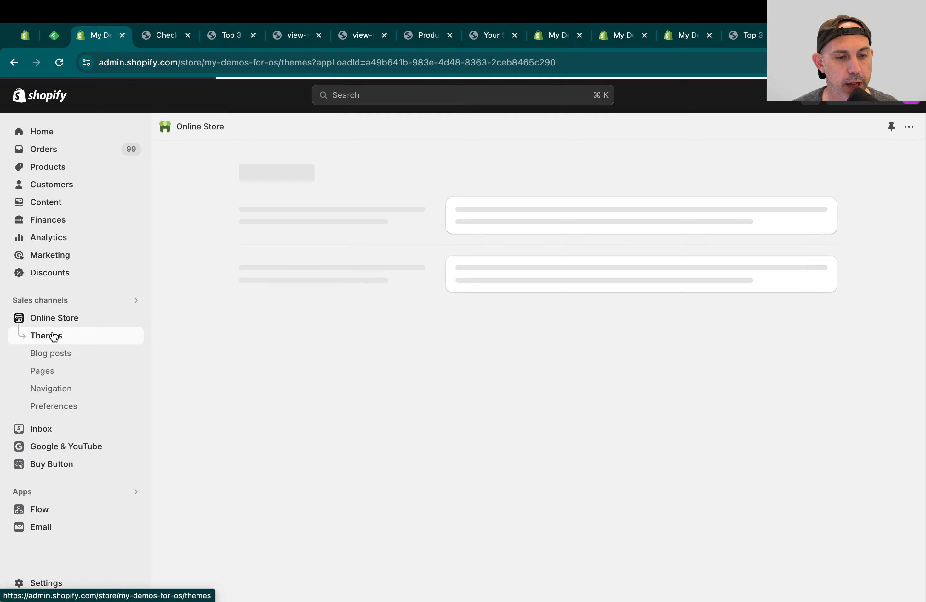
scroll(712, 430, down, 2)
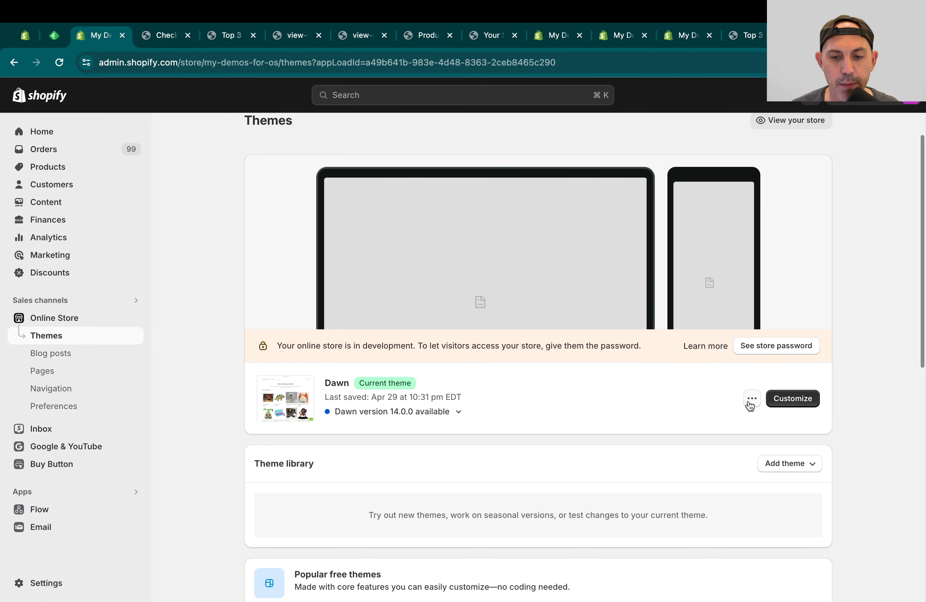
click(752, 399)
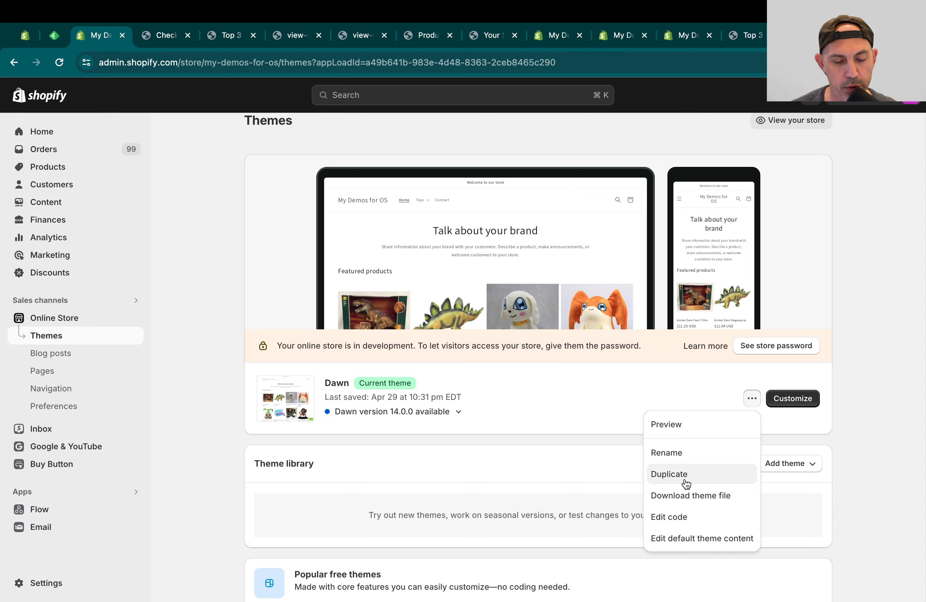
click(679, 517)
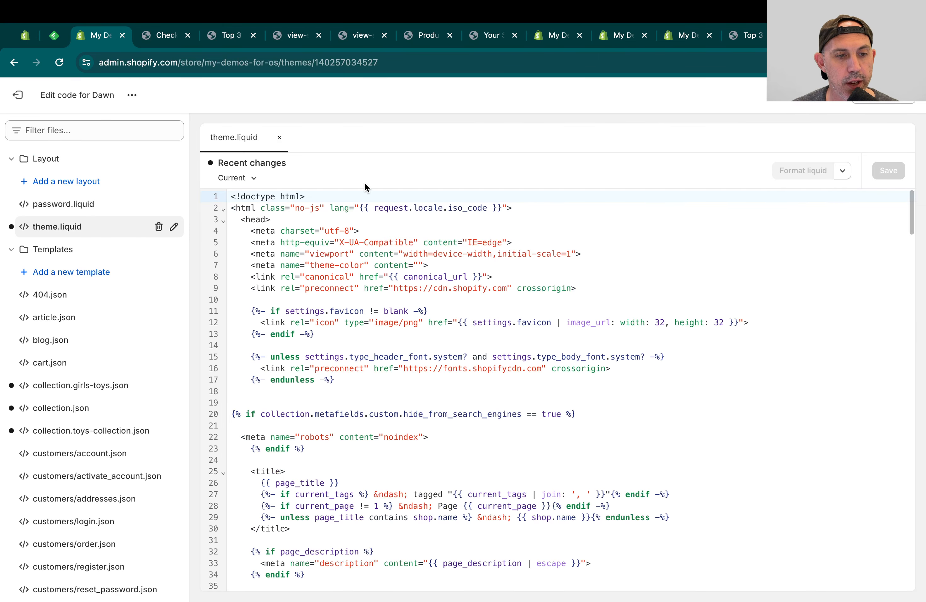
Examine the theme.liquid condition on collection.metafields.custom.hide_from_search_engines and the robots noindex meta tag it wraps
scroll(383, 324, down, 3)
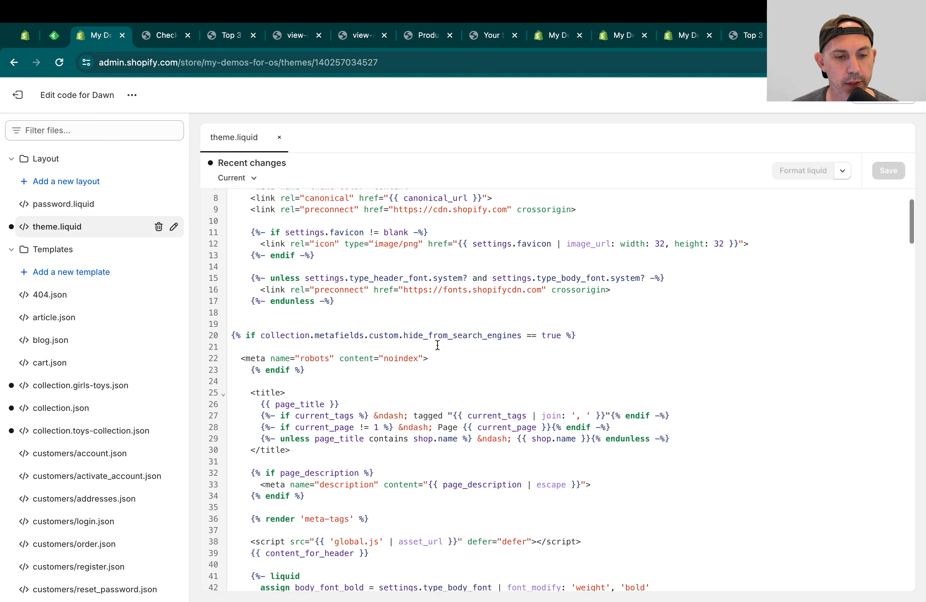
drag(307, 364, 220, 332)
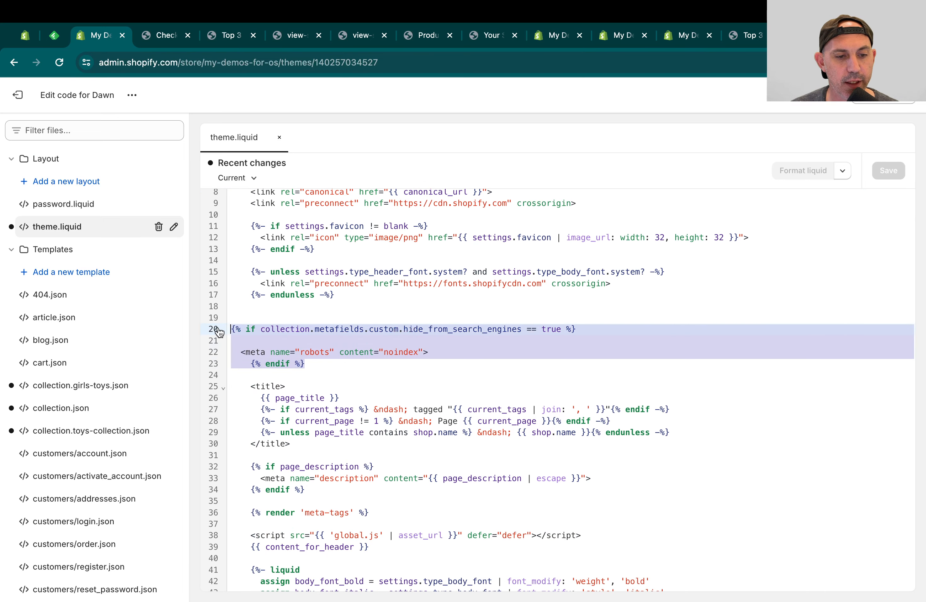
click(324, 339)
drag(281, 331, 355, 331)
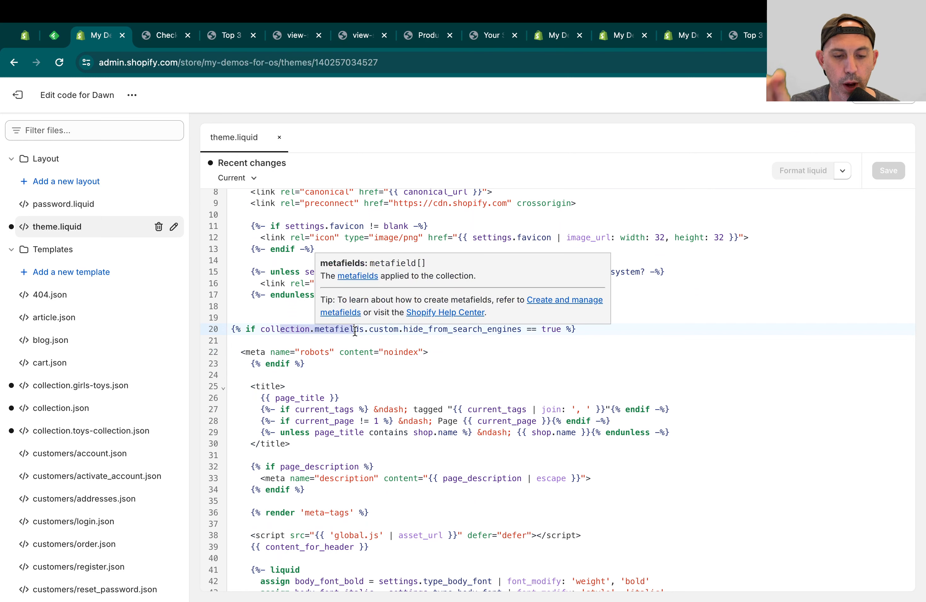
drag(431, 353, 235, 352)
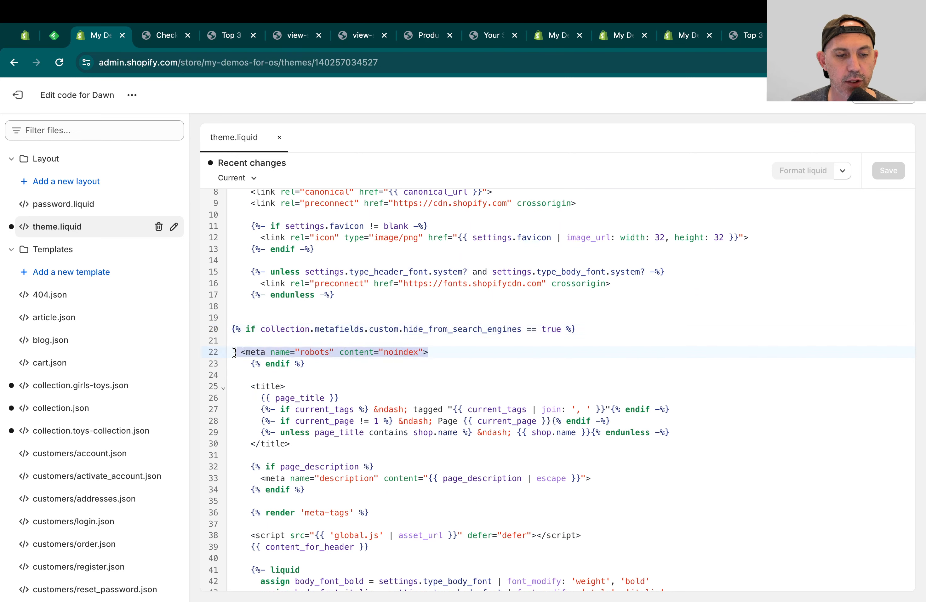
drag(318, 364, 231, 330)
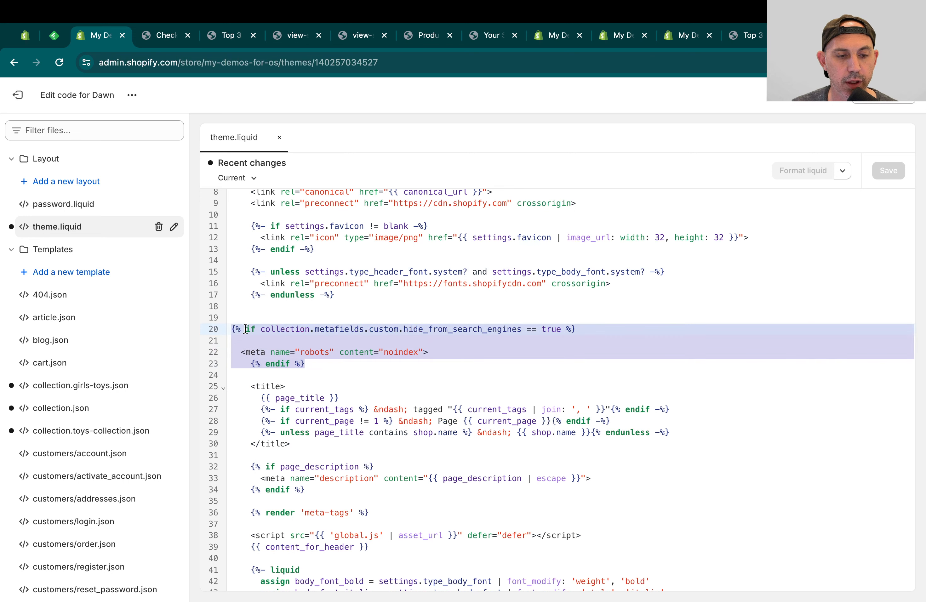
click(289, 356)
drag(271, 353, 413, 353)
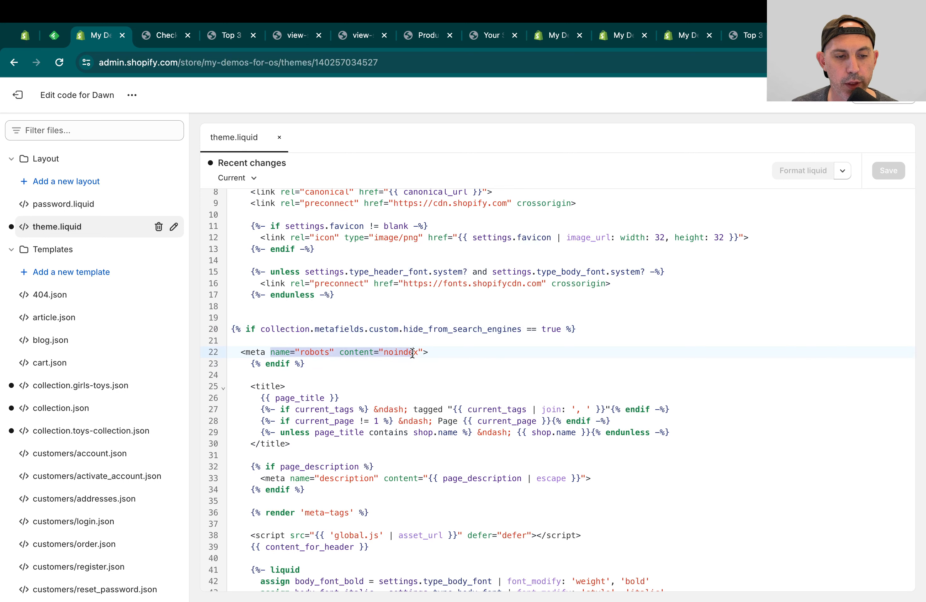
drag(318, 361, 221, 333)
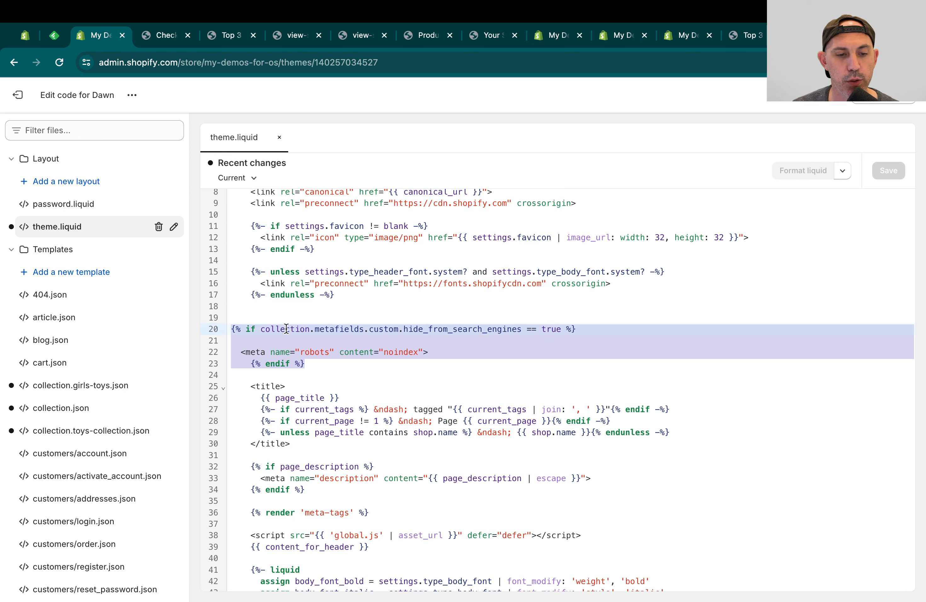
click(359, 352)
drag(296, 349, 429, 353)
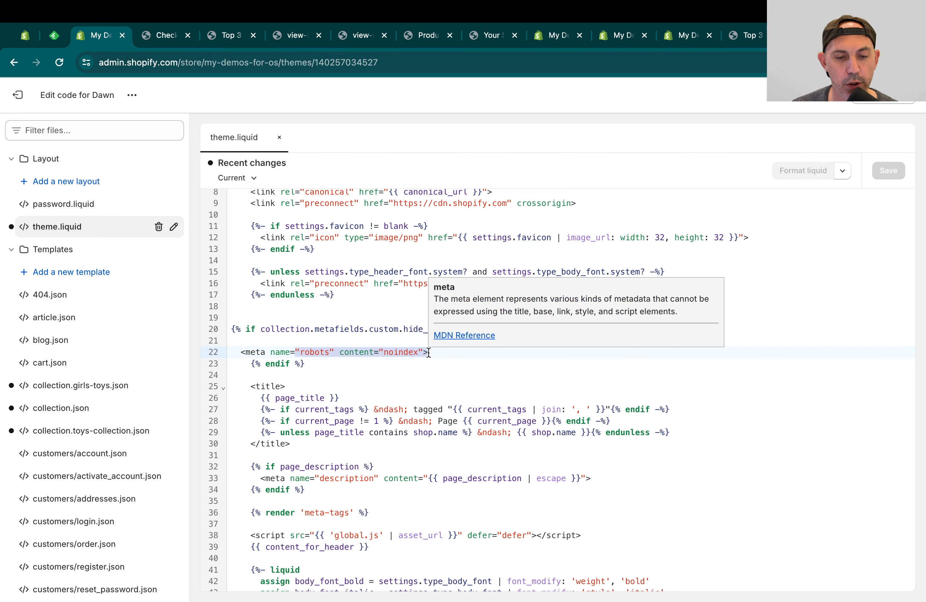
click(462, 358)
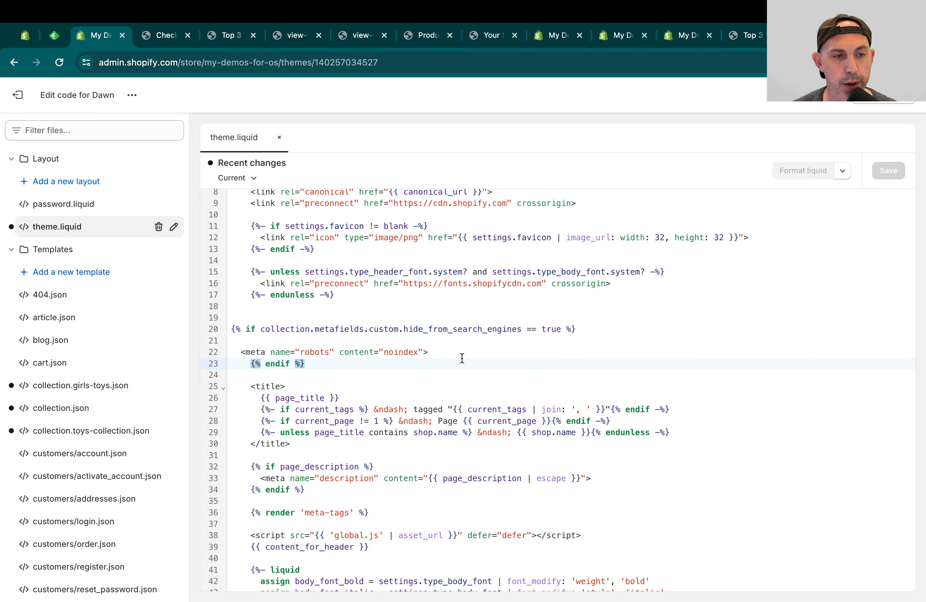
drag(462, 358, 302, 316)
click(329, 317)
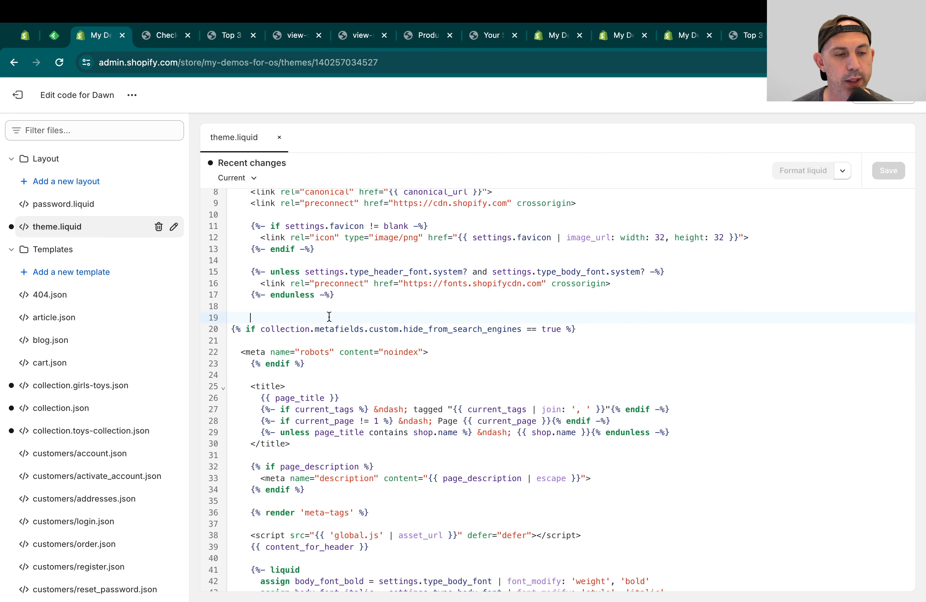
Switch back to the storefront page of the Top 3 - Promotion only products collection
click(177, 35)
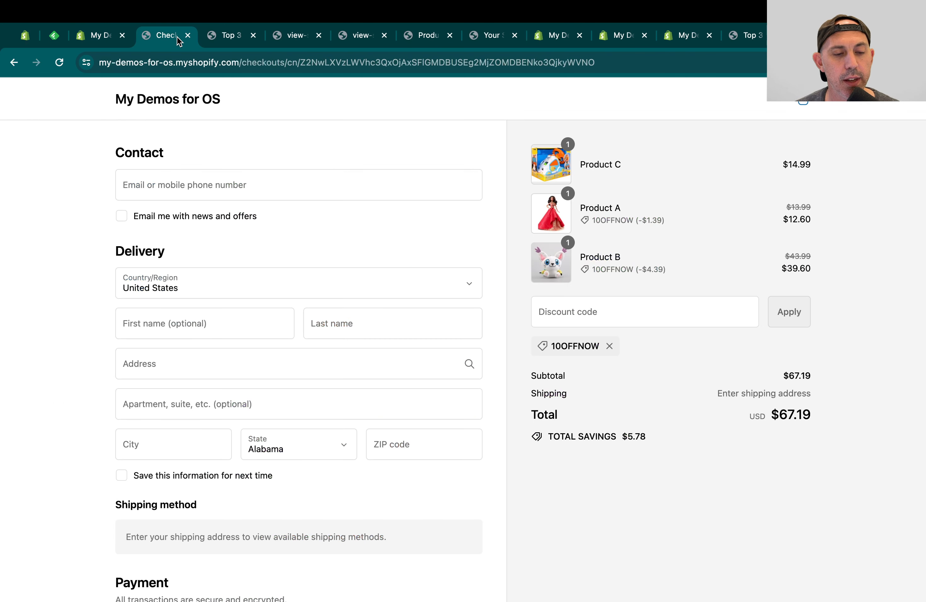
click(224, 40)
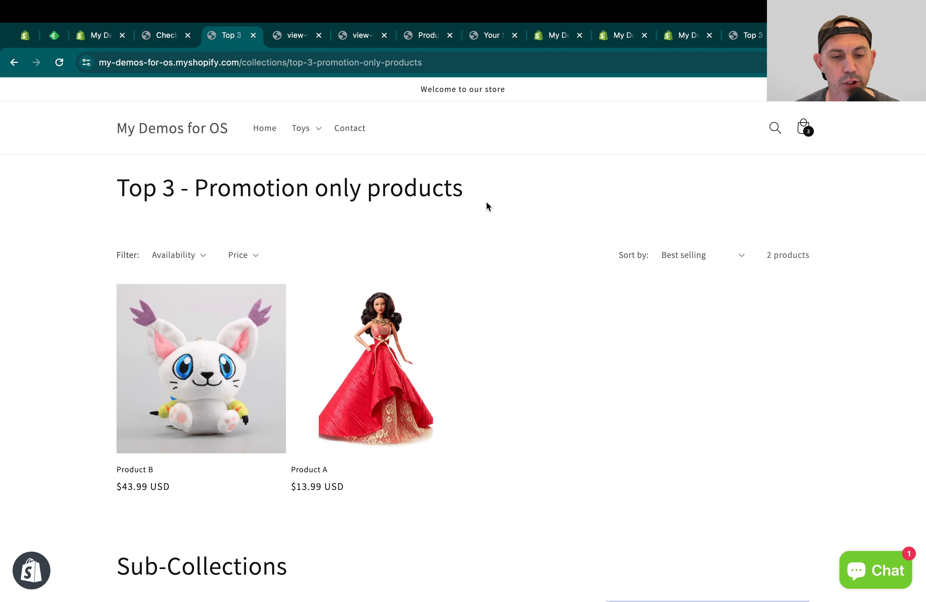